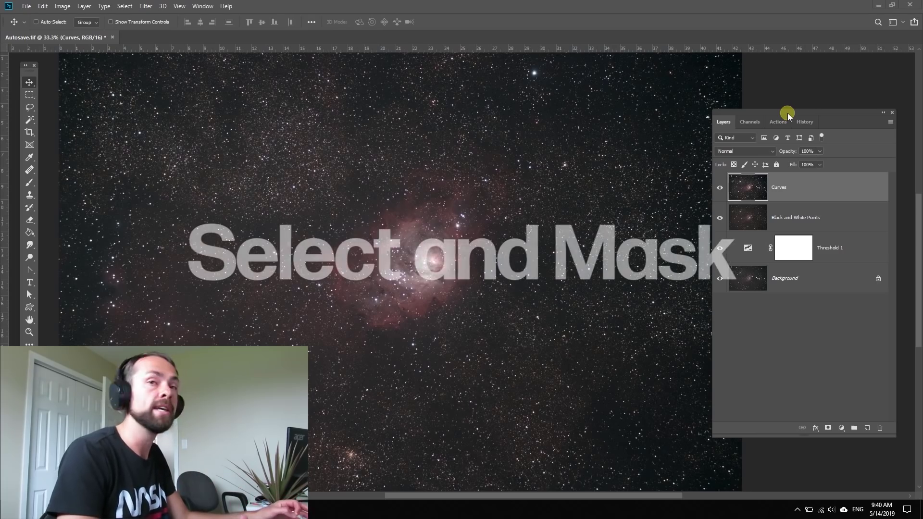
Step: Re-dock the Layers panel on the right and hide Curves, Black and White Points and Threshold 1
{"action": "double_click", "coordinate": [788, 116]}
{"action": "left_click", "coordinate": [730, 125]}
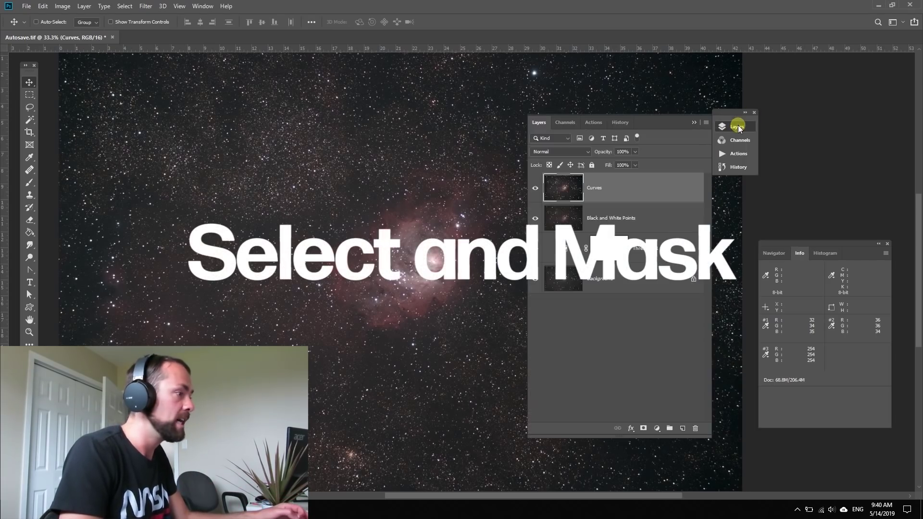
{"action": "left_click_drag", "start_coordinate": [659, 125], "coordinate": [779, 101]}
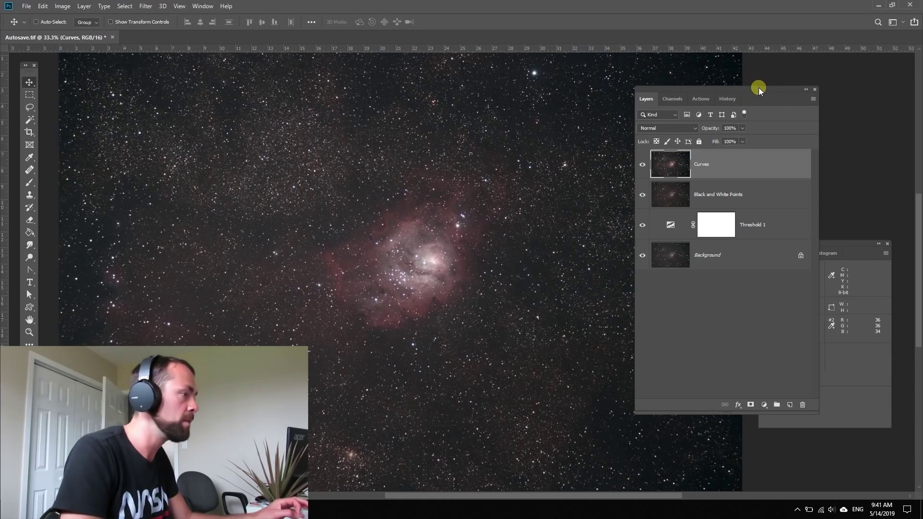
{"action": "left_click_drag", "start_coordinate": [759, 90], "coordinate": [778, 83]}
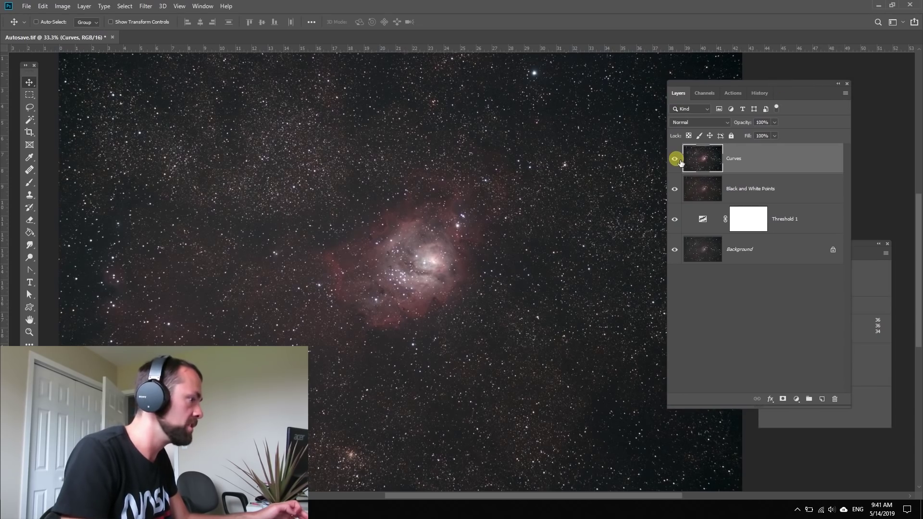
{"action": "left_click_drag", "start_coordinate": [674, 158], "coordinate": [754, 257]}
Step: Compare layers, leaving Black and White Points and Curves visible and Threshold 1 hidden
{"action": "left_click", "coordinate": [754, 257]}
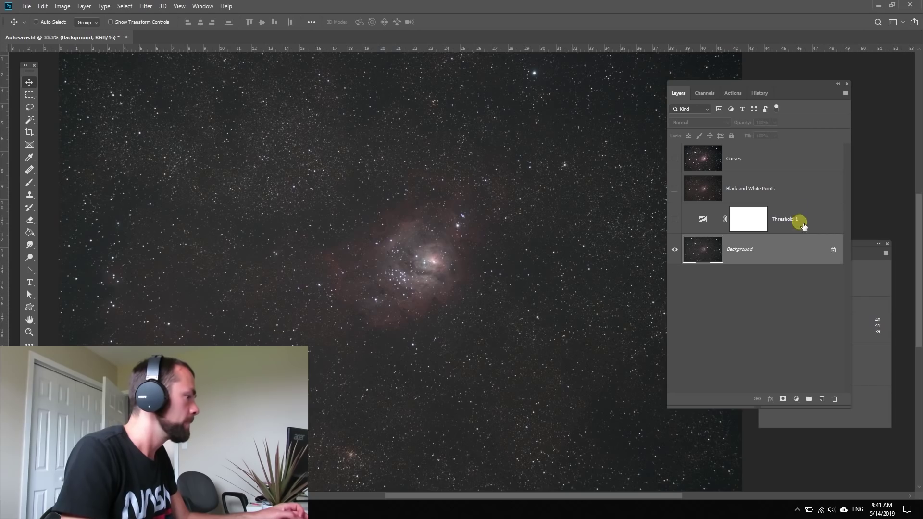
{"action": "left_click", "coordinate": [674, 219]}
{"action": "left_click", "coordinate": [743, 219]}
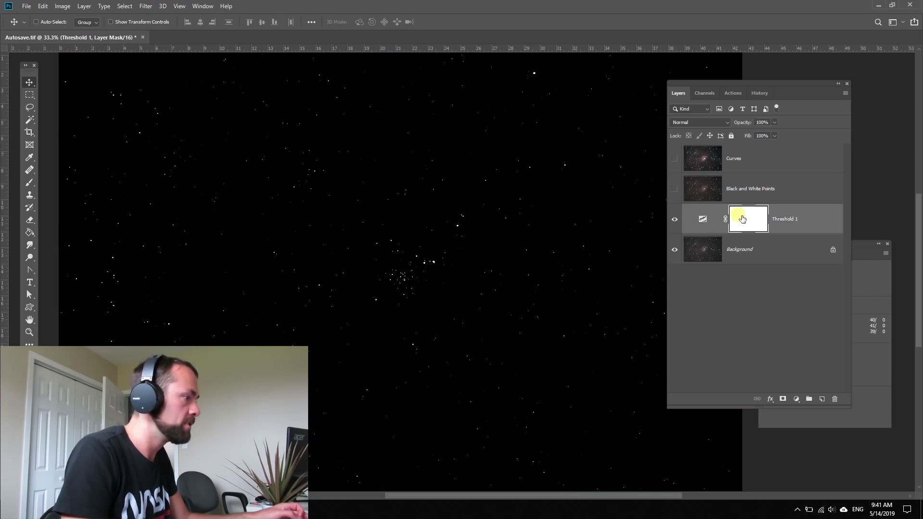
{"action": "left_click", "coordinate": [676, 192]}
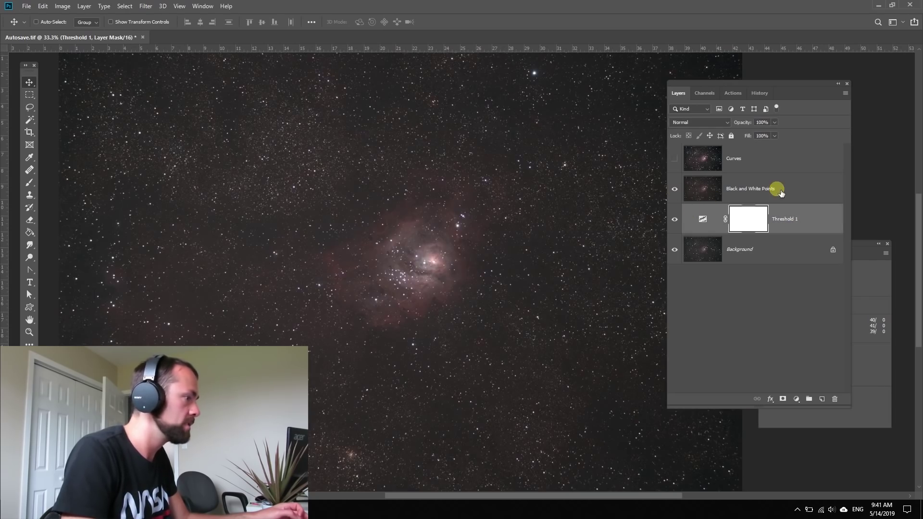
{"action": "left_click", "coordinate": [778, 189]}
{"action": "left_click", "coordinate": [686, 193]}
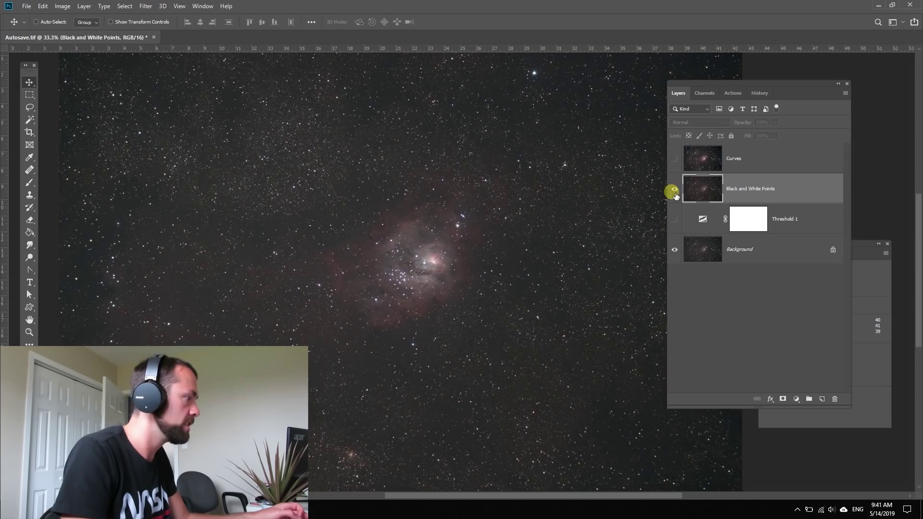
{"action": "left_click", "coordinate": [674, 159]}
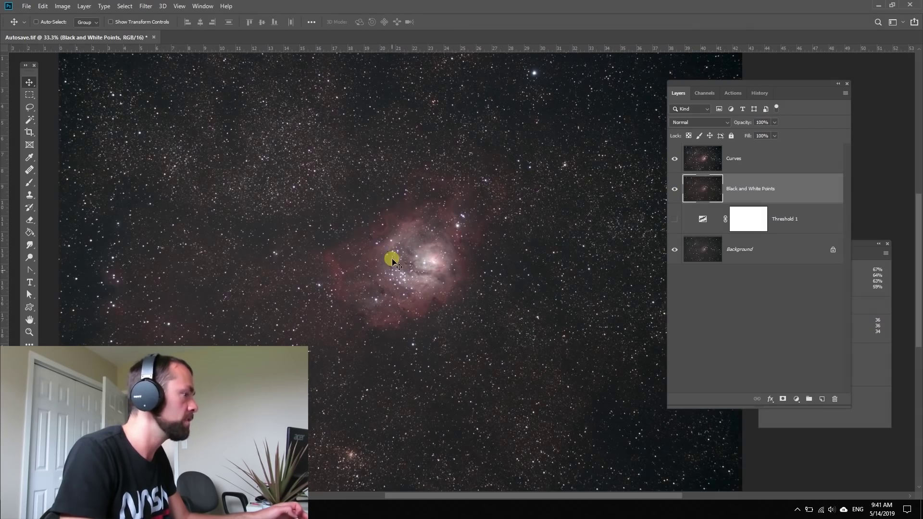
Step: Select Curves and stamp all visible layers into a new Layer 1 on top
{"action": "left_click", "coordinate": [28, 332]}
{"action": "left_click", "coordinate": [489, 325], "text": "alt"}
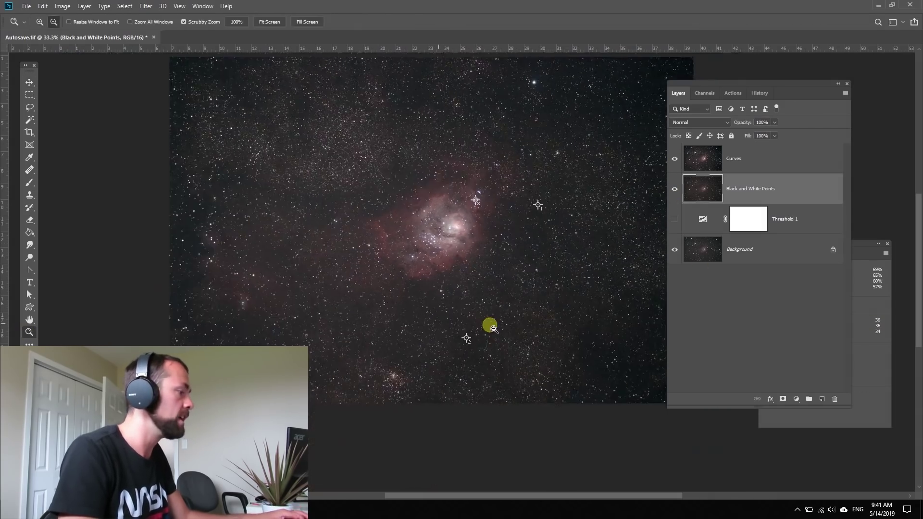
{"action": "left_click", "coordinate": [487, 275]}
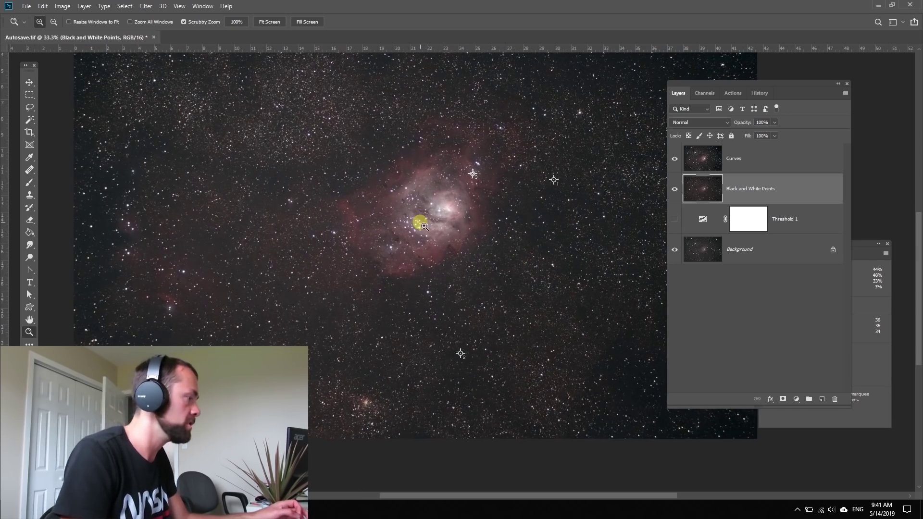
{"action": "left_click_drag", "start_coordinate": [760, 85], "coordinate": [788, 91]}
{"action": "left_click", "coordinate": [790, 166]}
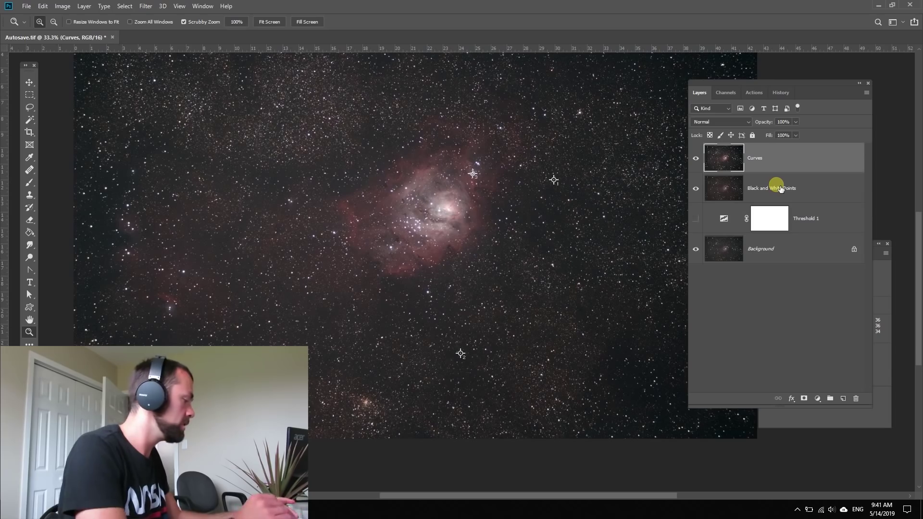
{"action": "key", "text": "ctrl+shift+alt+e"}
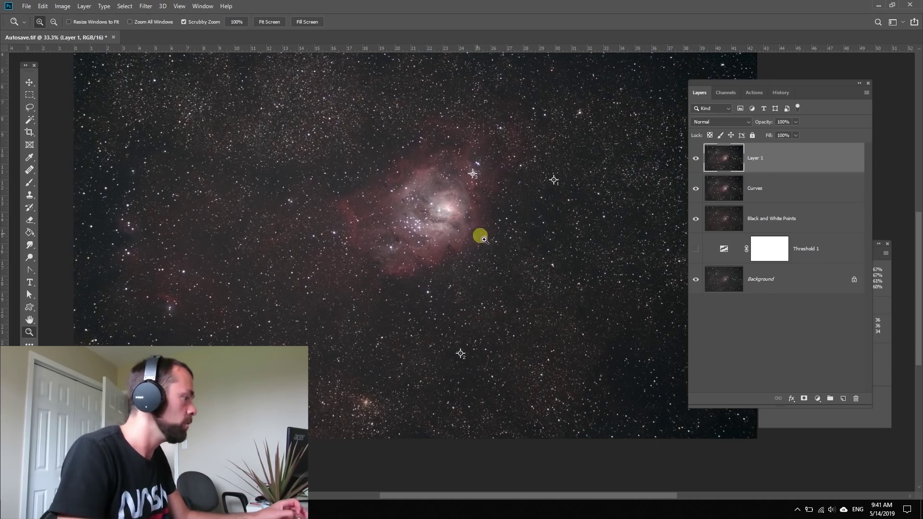
Step: Zoom to 50% around the nebula and open the Select menu
{"action": "left_click", "coordinate": [471, 231]}
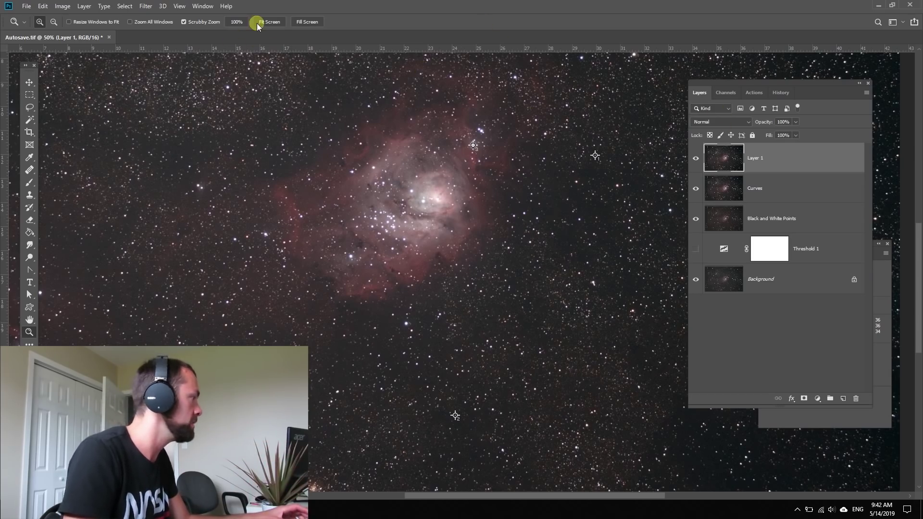
{"action": "left_click", "coordinate": [146, 5]}
Step: Select the red nebula with Color Range by sampling its cloud, at fuzziness 66
{"action": "mouse_move", "coordinate": [124, 5]}
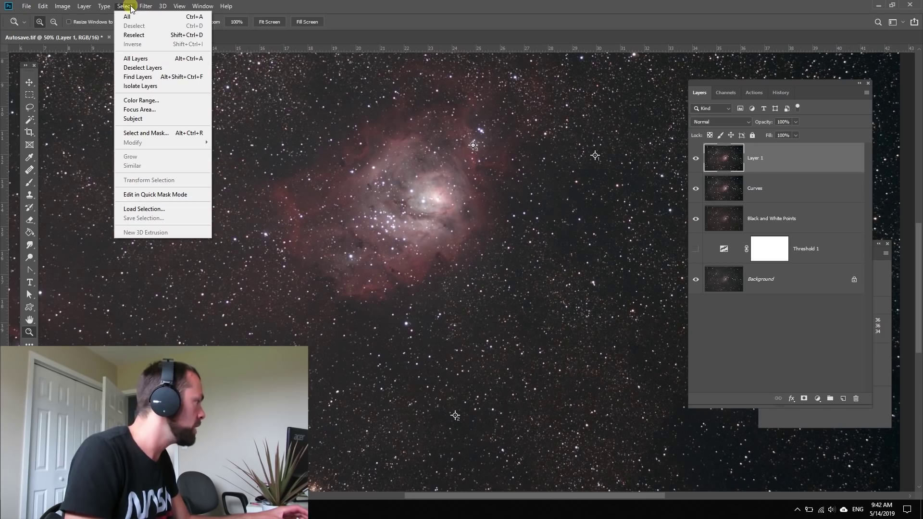
{"action": "left_click", "coordinate": [157, 101]}
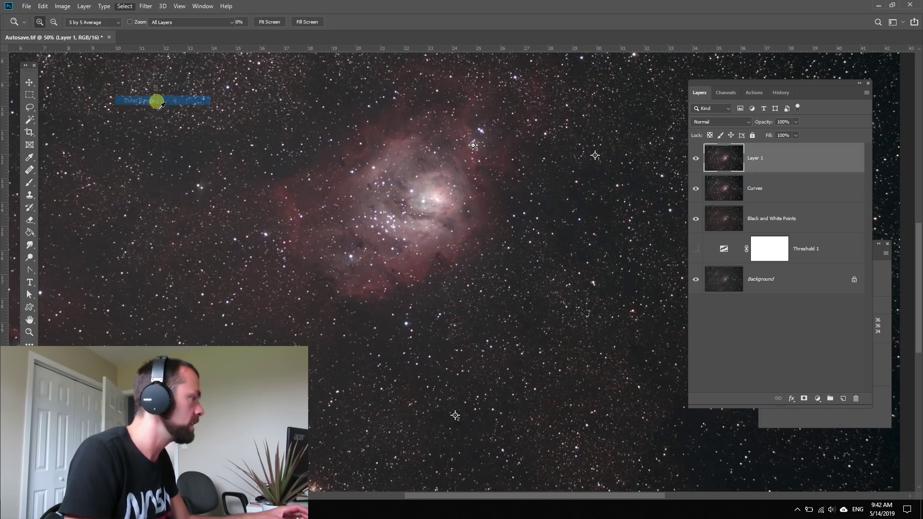
{"action": "left_click_drag", "start_coordinate": [624, 125], "coordinate": [653, 144]}
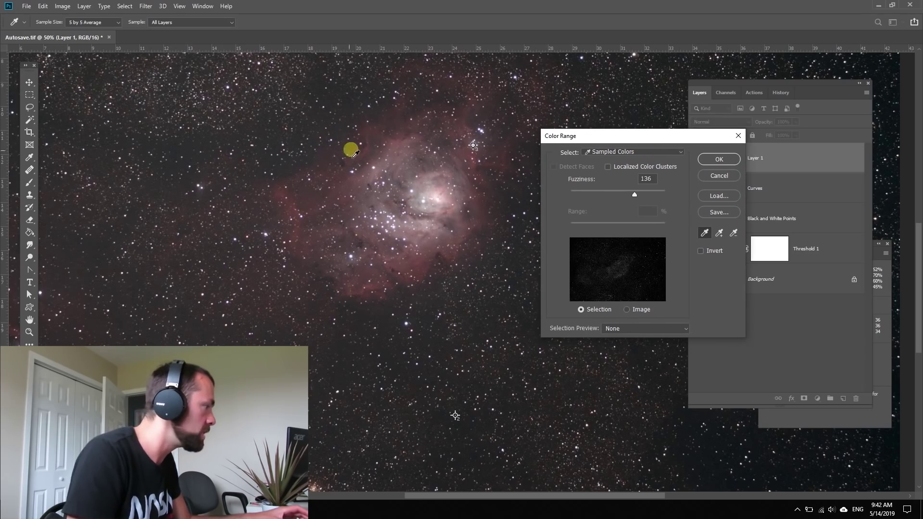
{"action": "left_click", "coordinate": [426, 261]}
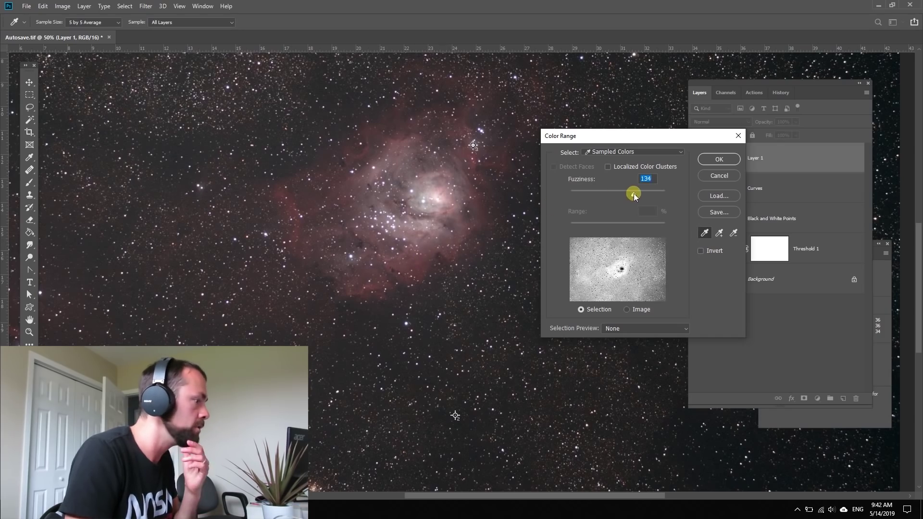
{"action": "left_click_drag", "start_coordinate": [633, 193], "coordinate": [608, 194]}
{"action": "left_click_drag", "start_coordinate": [625, 137], "coordinate": [587, 128]}
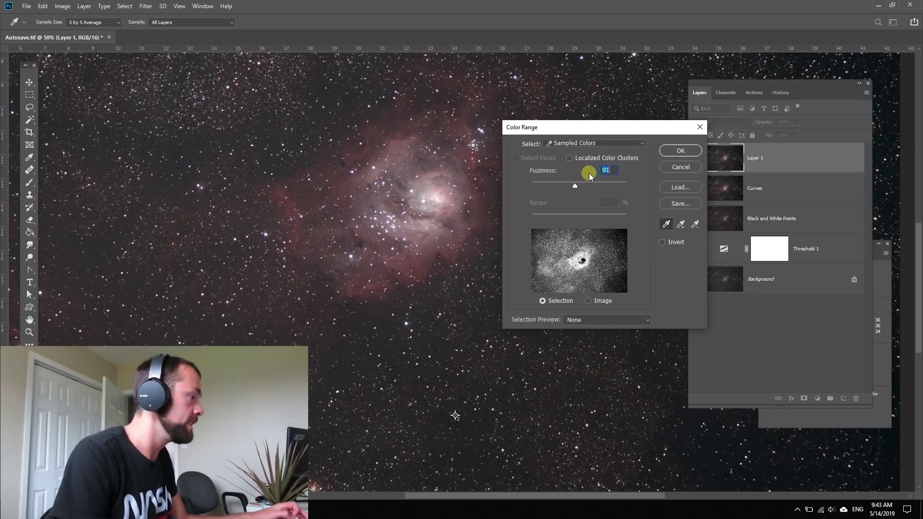
{"action": "mouse_move", "coordinate": [575, 188]}
{"action": "left_mouse_down"}
{"action": "mouse_move", "coordinate": [567, 185]}
{"action": "mouse_move", "coordinate": [595, 186]}
{"action": "mouse_move", "coordinate": [564, 183]}
{"action": "left_mouse_up"}
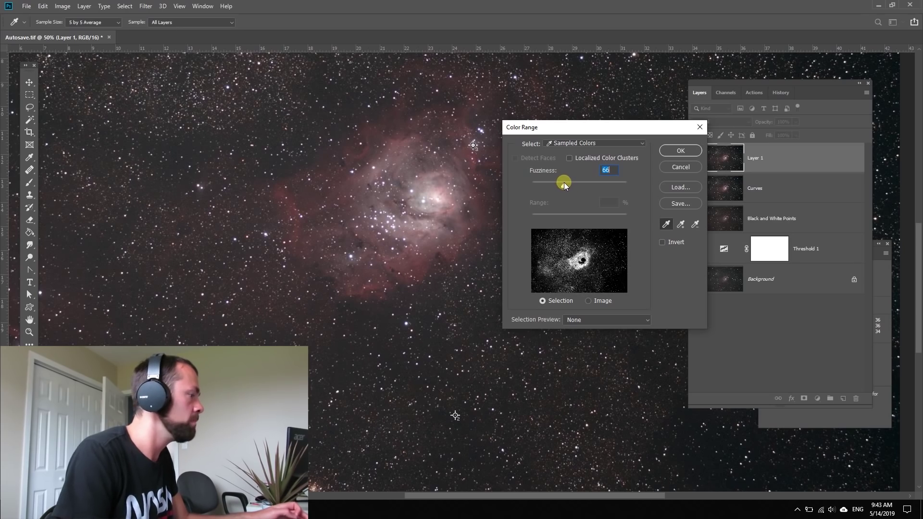
{"action": "left_click", "coordinate": [679, 150]}
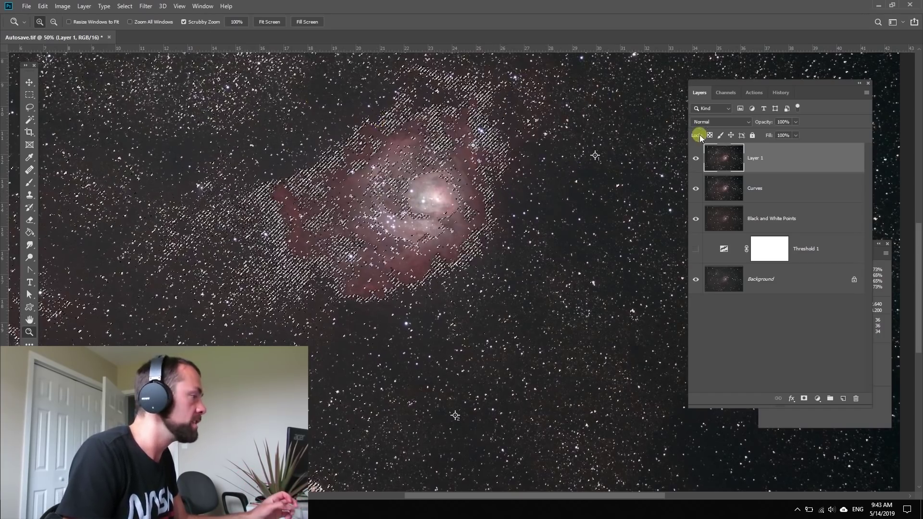
Step: Try a Vibrance 1 layer boosting saturation to +63, then delete it
{"action": "left_click", "coordinate": [84, 7]}
{"action": "mouse_move", "coordinate": [140, 133]}
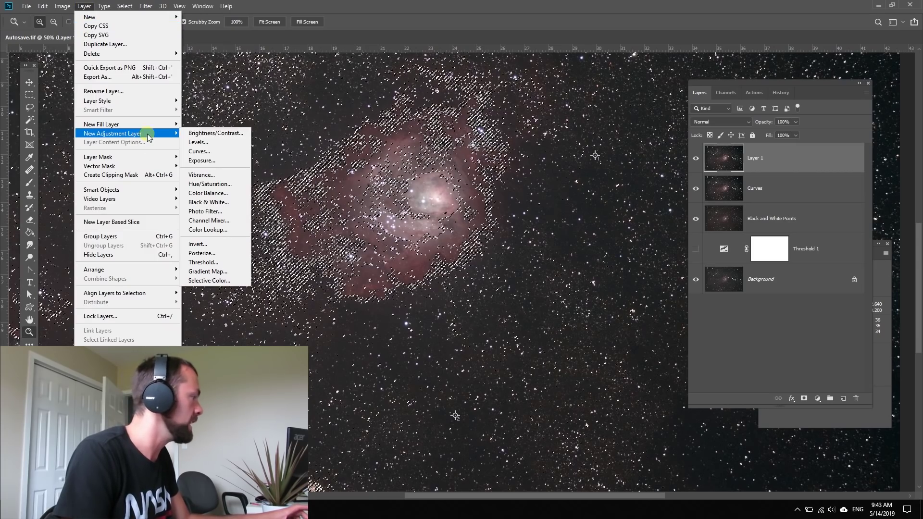
{"action": "left_click", "coordinate": [222, 173]}
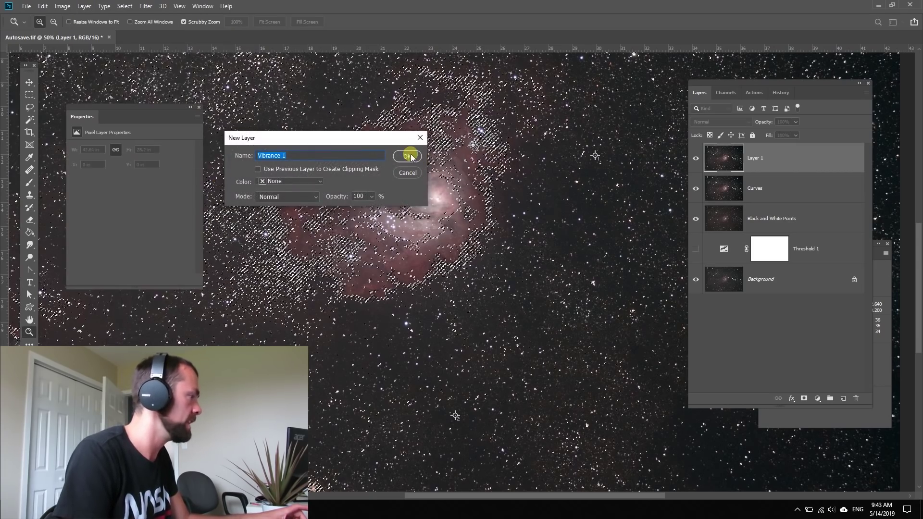
{"action": "left_click", "coordinate": [408, 156]}
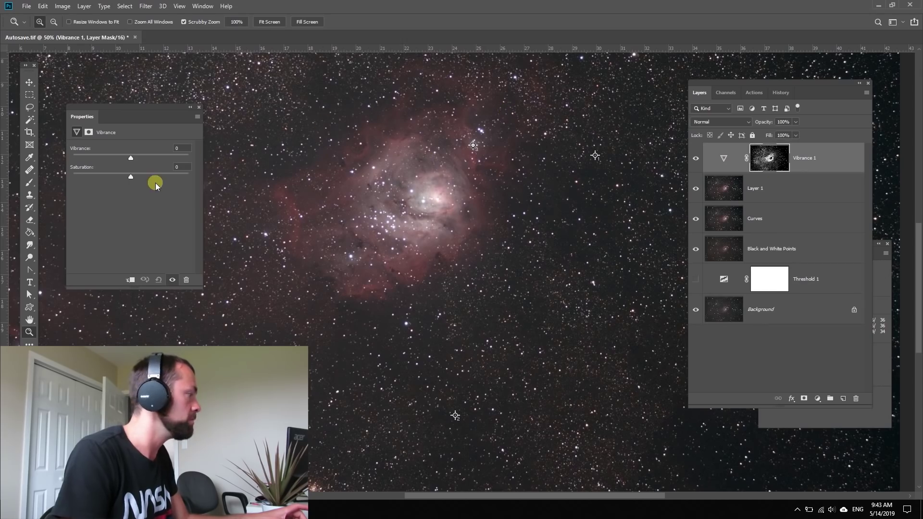
{"action": "mouse_move", "coordinate": [155, 177]}
{"action": "left_mouse_down"}
{"action": "mouse_move", "coordinate": [177, 173]}
{"action": "mouse_move", "coordinate": [136, 175]}
{"action": "mouse_move", "coordinate": [172, 175]}
{"action": "left_mouse_up"}
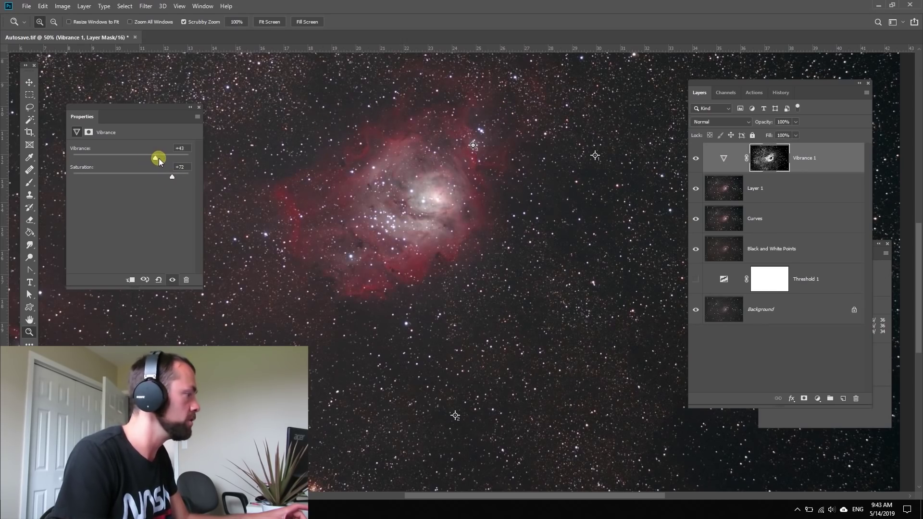
{"action": "left_click_drag", "start_coordinate": [166, 178], "coordinate": [151, 177]}
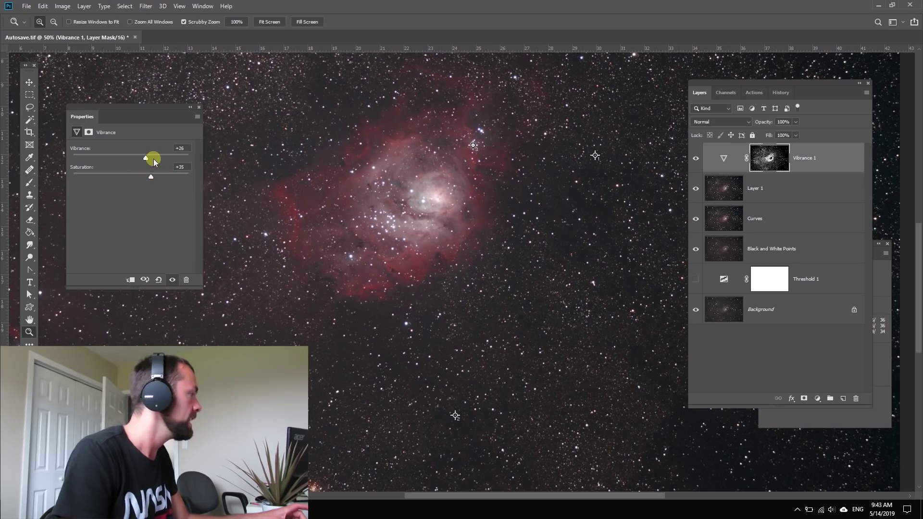
{"action": "left_click", "coordinate": [167, 176]}
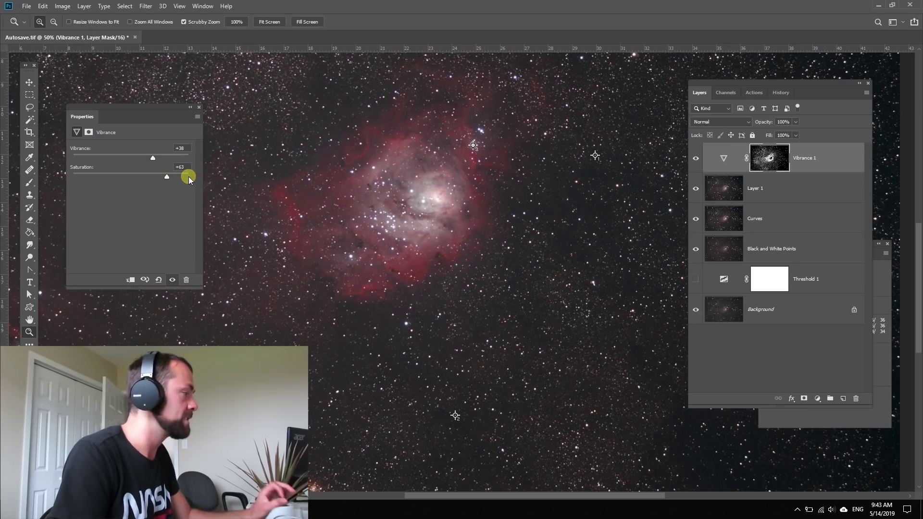
{"action": "left_click", "coordinate": [198, 110]}
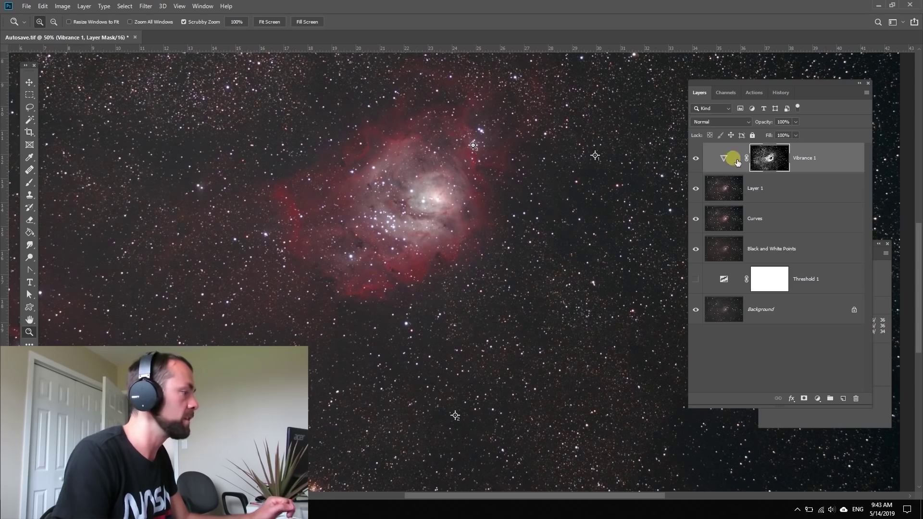
{"action": "left_click_drag", "start_coordinate": [741, 155], "coordinate": [855, 398]}
Step: Make a new Color Range selection of the nebula's red cloud at fuzziness 83
{"action": "left_click", "coordinate": [125, 6]}
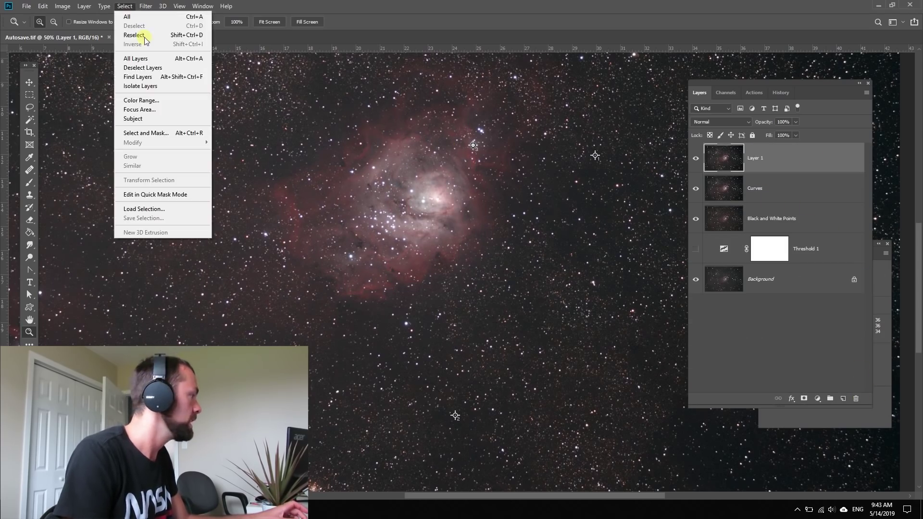
{"action": "left_click", "coordinate": [165, 104]}
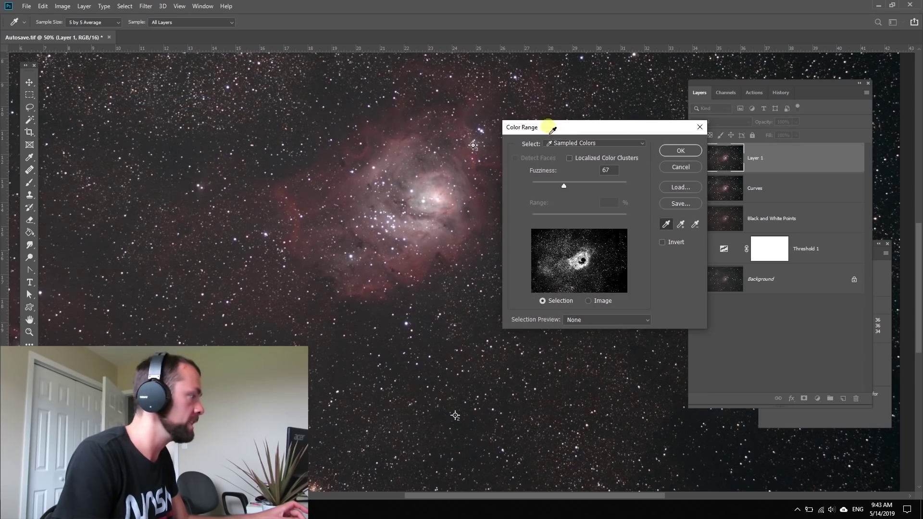
{"action": "left_click", "coordinate": [393, 141]}
{"action": "left_click_drag", "start_coordinate": [590, 189], "coordinate": [571, 185]}
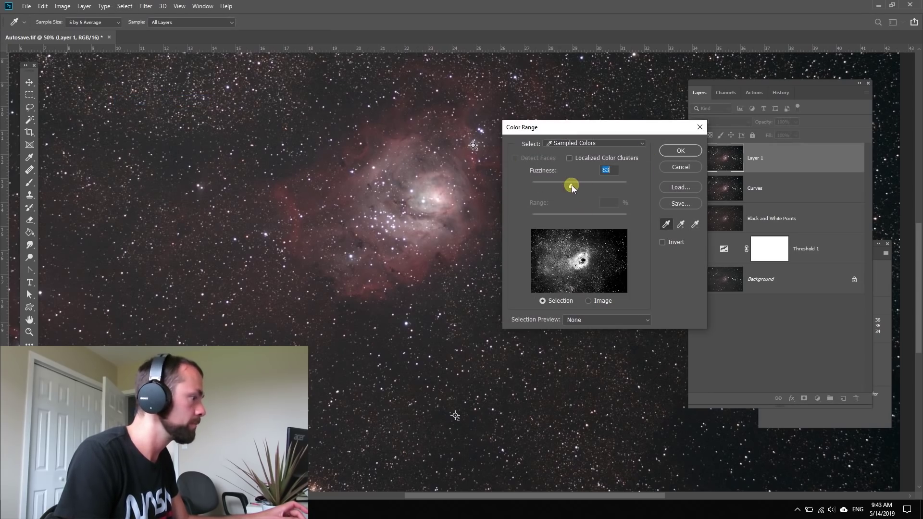
{"action": "left_click", "coordinate": [692, 153]}
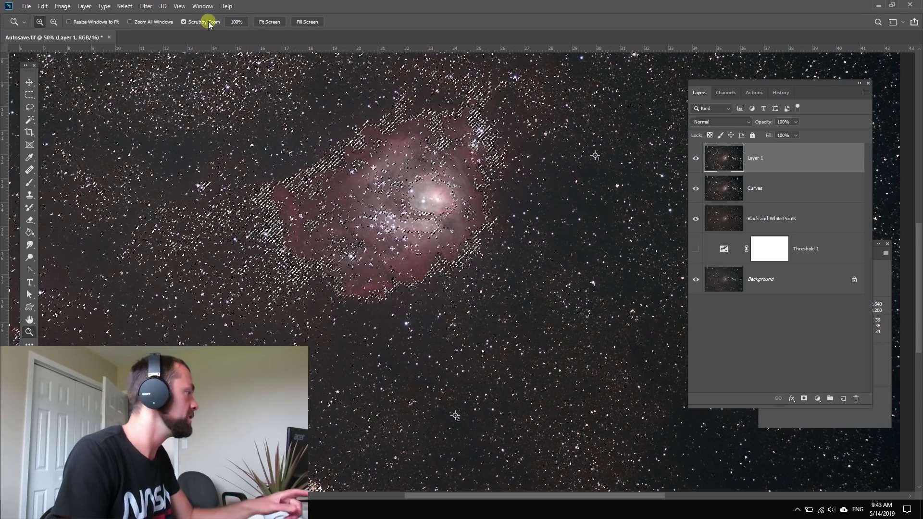
{"action": "left_click", "coordinate": [146, 7]}
{"action": "left_click", "coordinate": [137, 7]}
{"action": "left_click", "coordinate": [129, 5]}
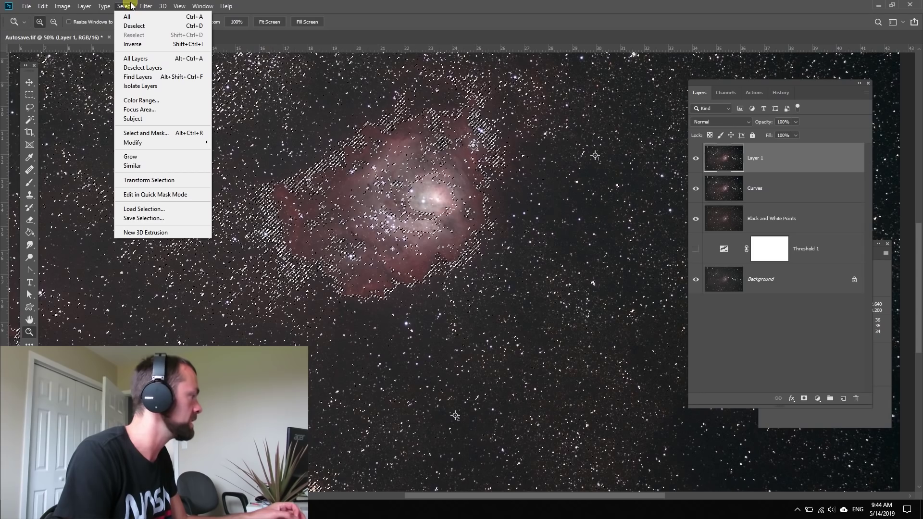
Step: Open Select and Mask, try Overlay, Marching Ants and Onion Skin, then settle on Black & White
{"action": "left_click", "coordinate": [145, 132]}
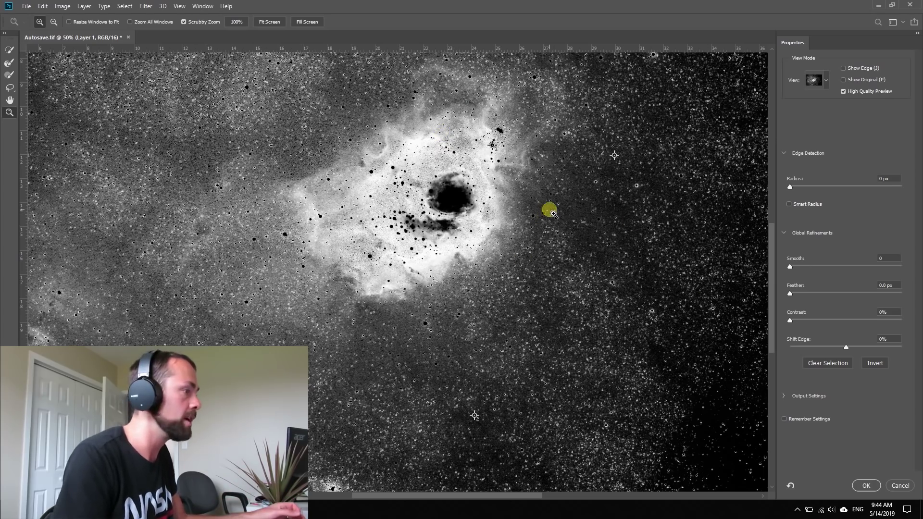
{"action": "left_click", "coordinate": [827, 80]}
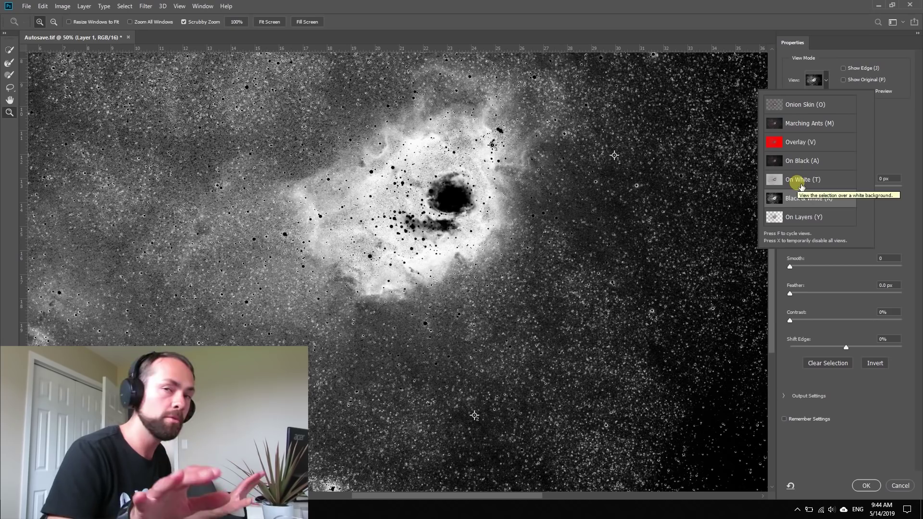
{"action": "left_click", "coordinate": [811, 141]}
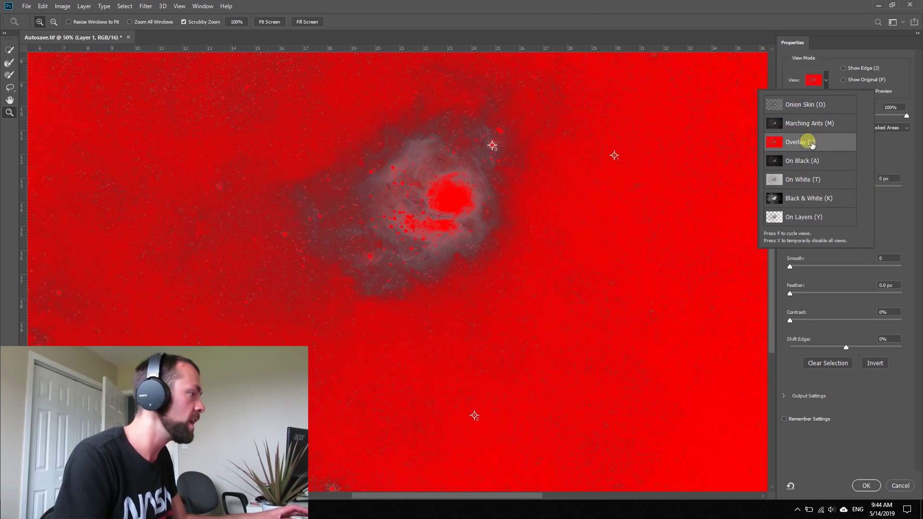
{"action": "left_click", "coordinate": [807, 122]}
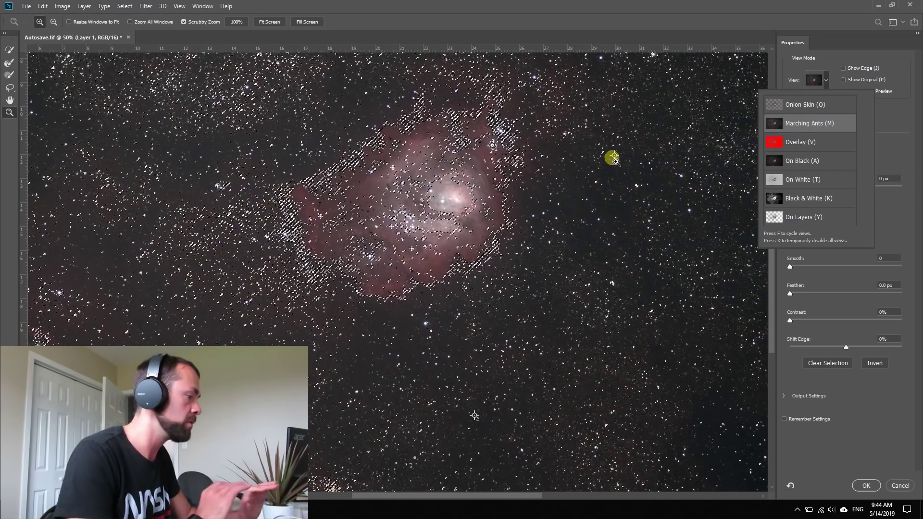
{"action": "left_click", "coordinate": [793, 105]}
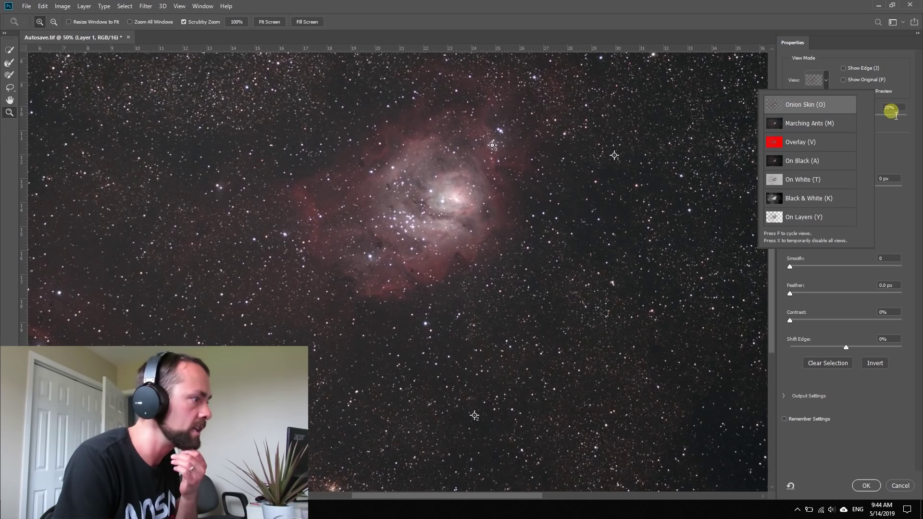
{"action": "left_click", "coordinate": [818, 199]}
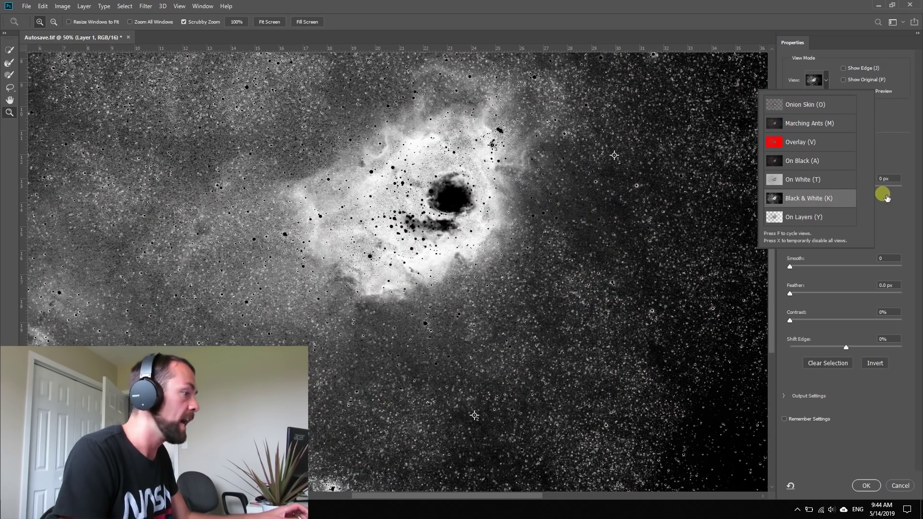
{"action": "left_click", "coordinate": [890, 143]}
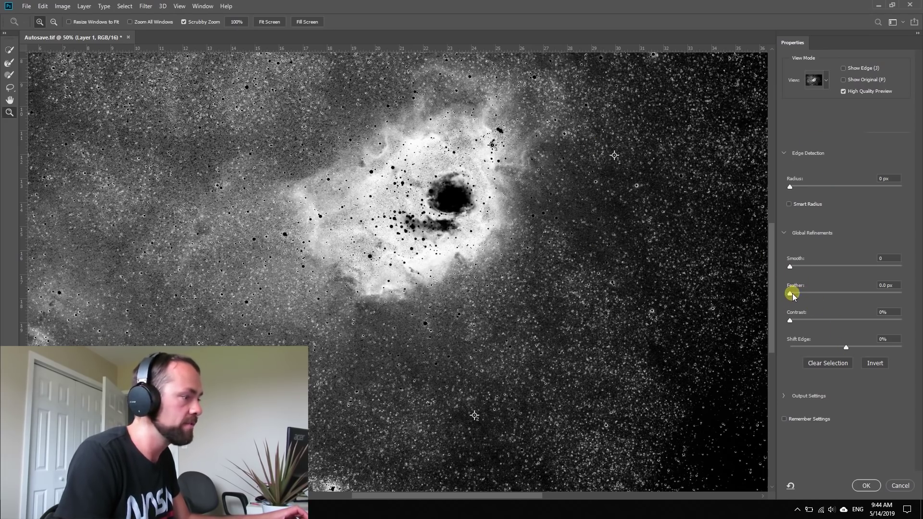
Step: Set the nebula mask to Radius 2 px, Feather 32.7 px and Shift Edge -32%
{"action": "left_click_drag", "start_coordinate": [792, 294], "coordinate": [843, 297]}
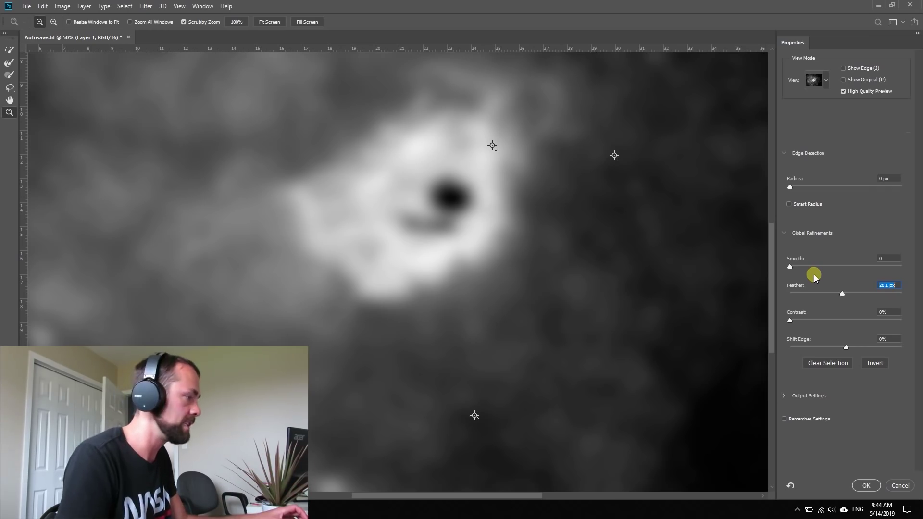
{"action": "mouse_move", "coordinate": [842, 290]}
{"action": "left_mouse_down"}
{"action": "mouse_move", "coordinate": [832, 293]}
{"action": "mouse_move", "coordinate": [843, 292]}
{"action": "left_mouse_up"}
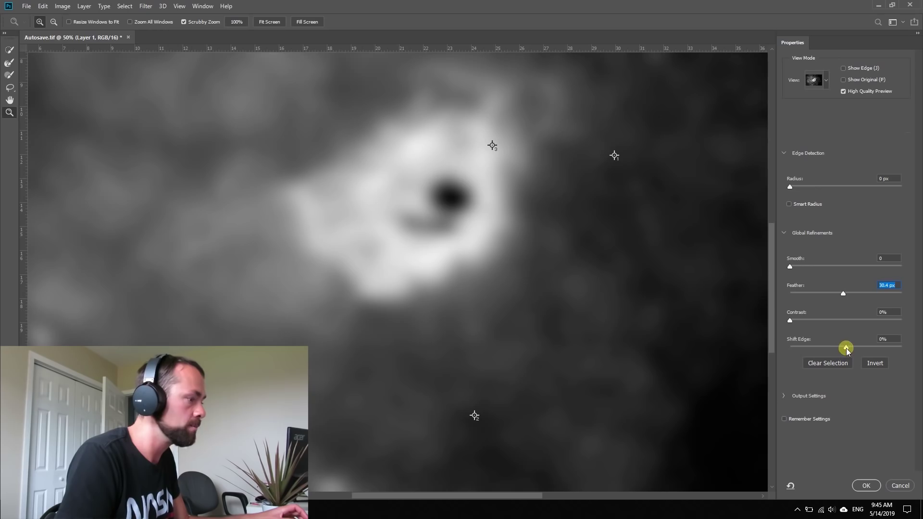
{"action": "left_click_drag", "start_coordinate": [846, 347], "coordinate": [830, 347]}
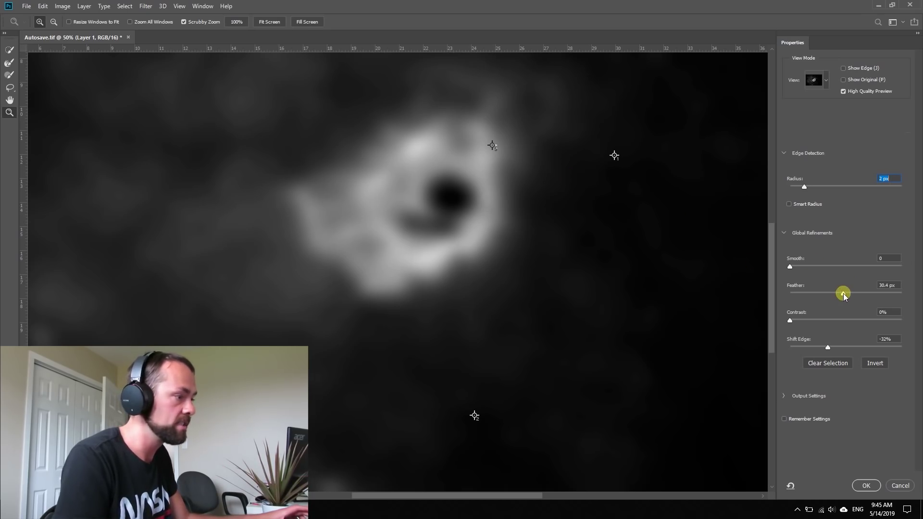
{"action": "left_click_drag", "start_coordinate": [843, 294], "coordinate": [845, 295]}
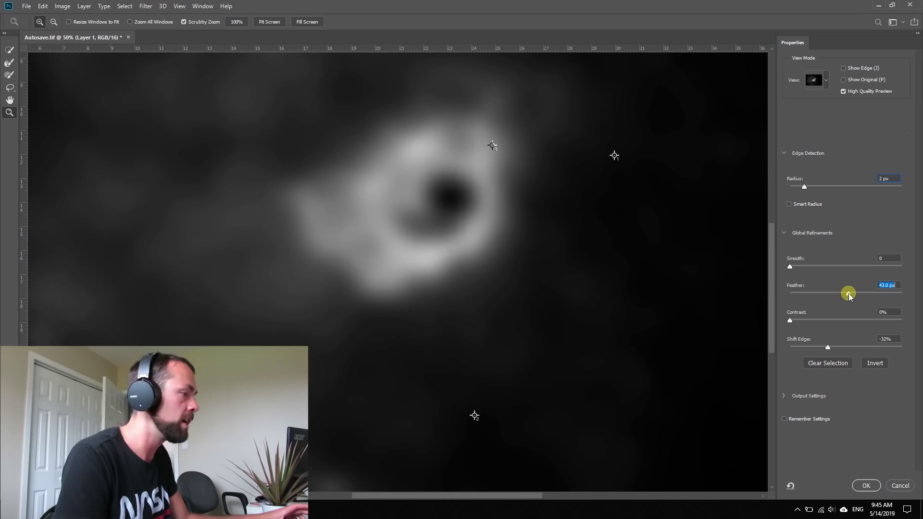
{"action": "left_click_drag", "start_coordinate": [845, 293], "coordinate": [841, 293]}
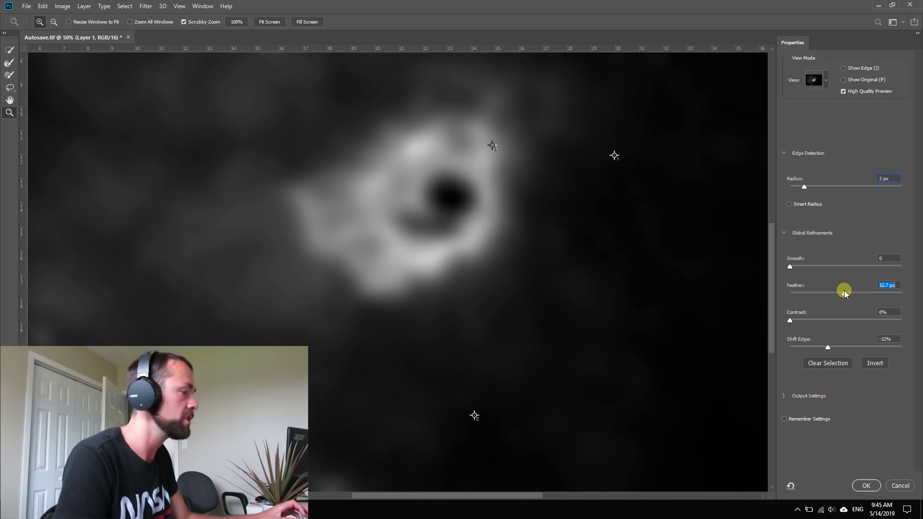
{"action": "left_click", "coordinate": [865, 485]}
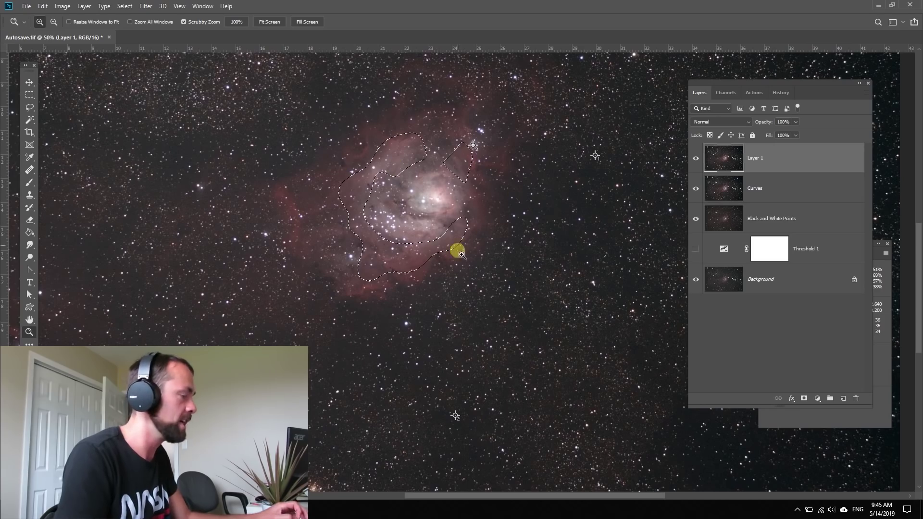
{"action": "left_click", "coordinate": [62, 6]}
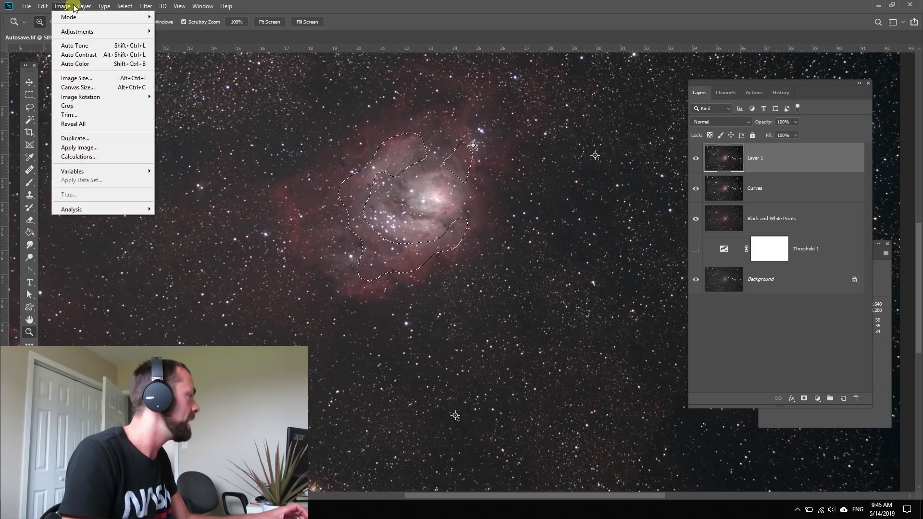
{"action": "mouse_move", "coordinate": [84, 7]}
{"action": "mouse_move", "coordinate": [130, 133]}
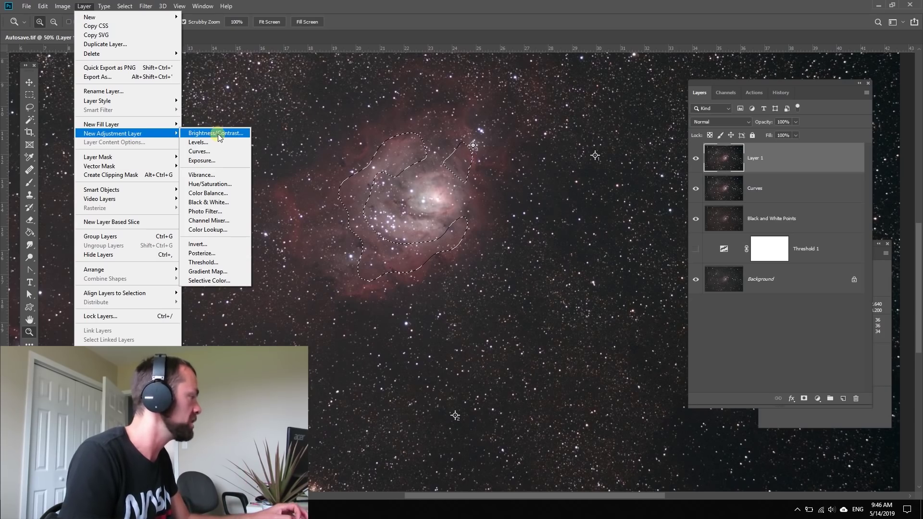
{"action": "left_click", "coordinate": [211, 175]}
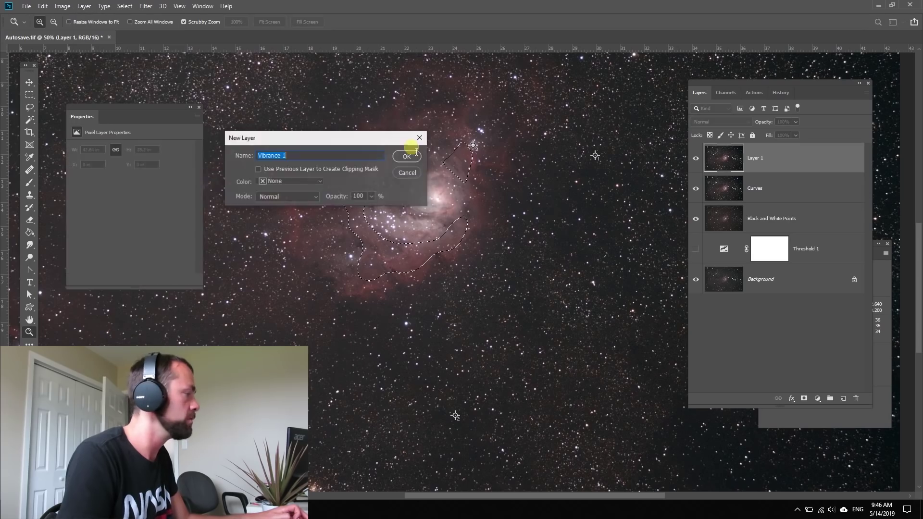
{"action": "left_click", "coordinate": [410, 157]}
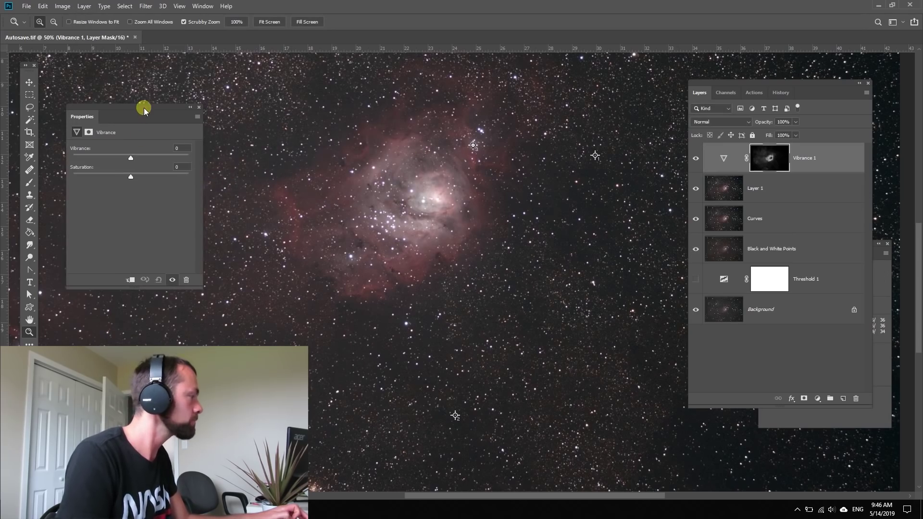
{"action": "left_click_drag", "start_coordinate": [145, 109], "coordinate": [177, 100]}
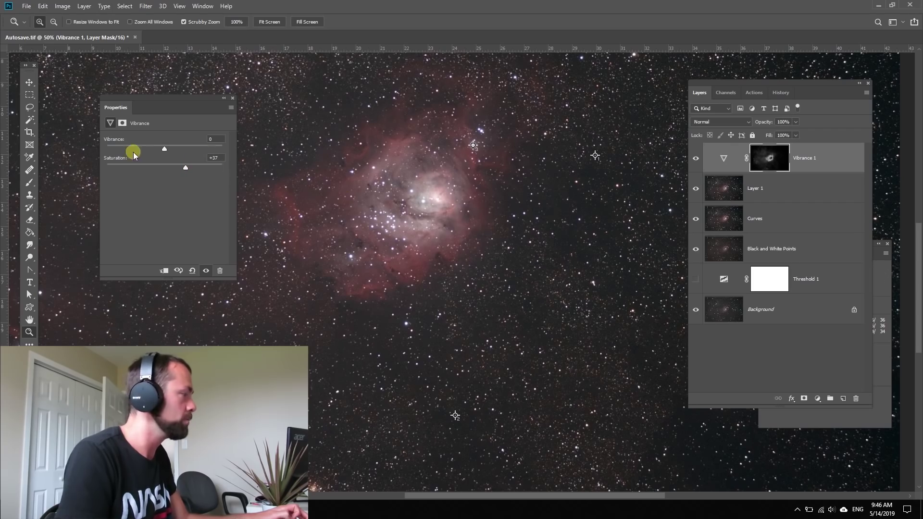
{"action": "left_click_drag", "start_coordinate": [181, 166], "coordinate": [184, 163]}
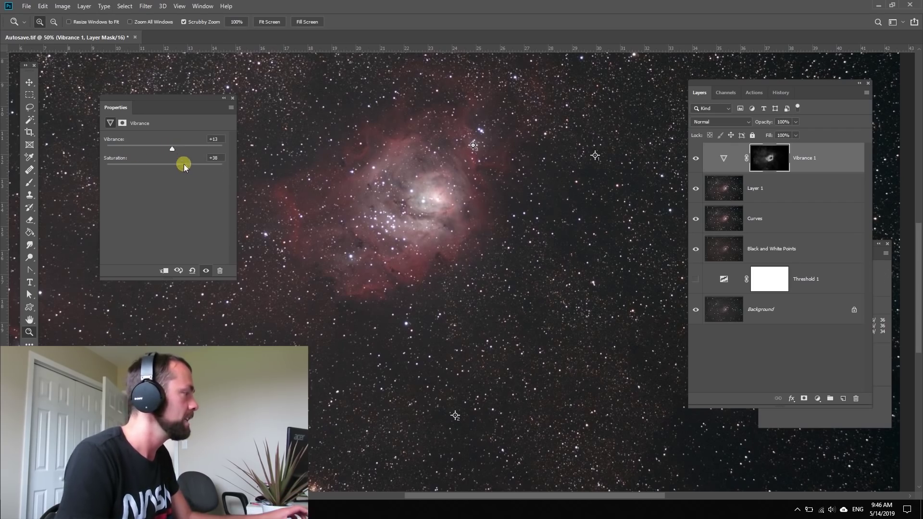
{"action": "left_click", "coordinate": [232, 99]}
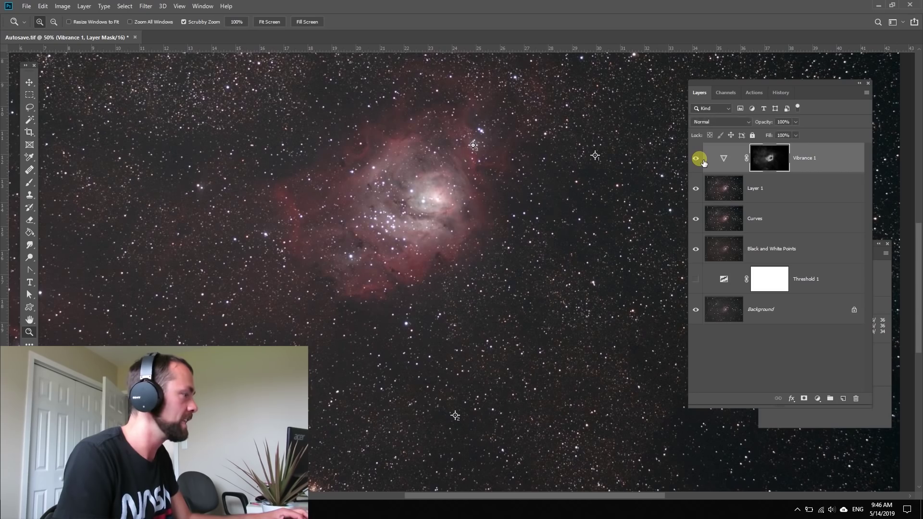
Step: Toggle Vibrance 1, stamp the visible image into Layer 2, and inspect the nebula core
{"action": "left_click", "coordinate": [555, 225], "text": "alt"}
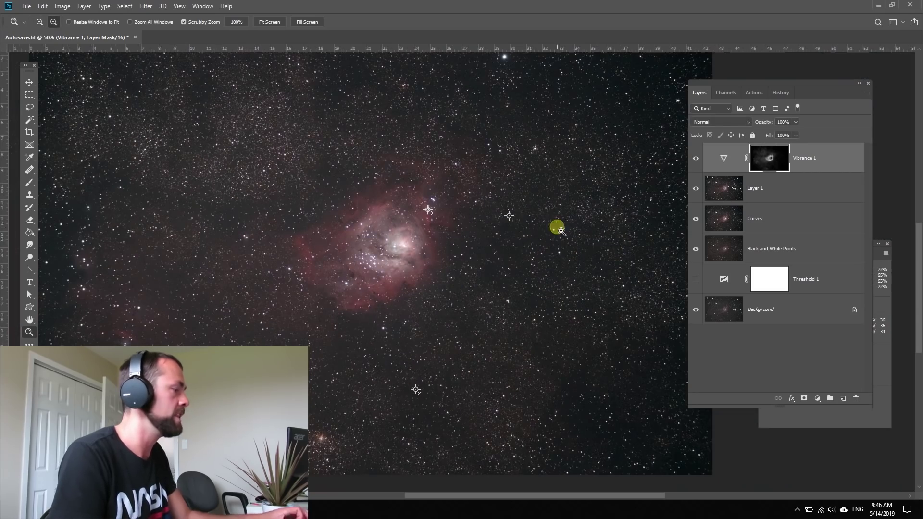
{"action": "left_click", "coordinate": [698, 157]}
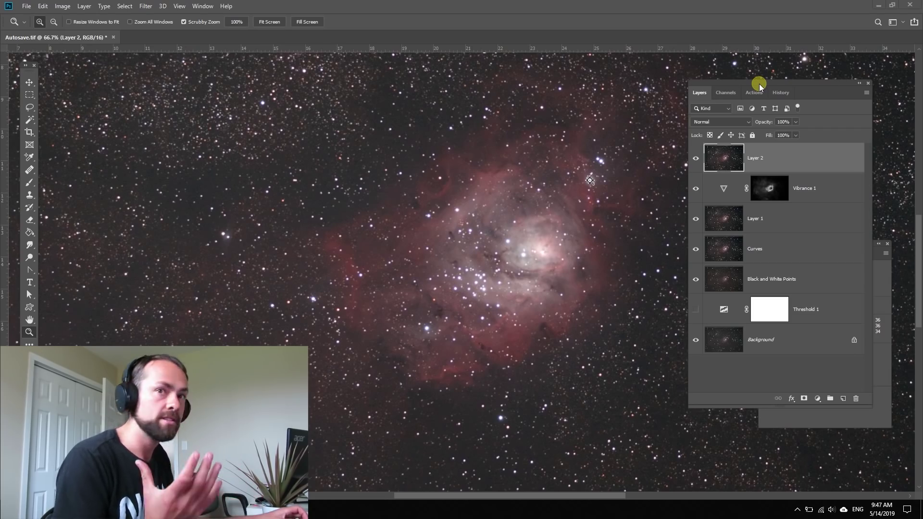
{"action": "left_click_drag", "start_coordinate": [759, 84], "coordinate": [770, 82]}
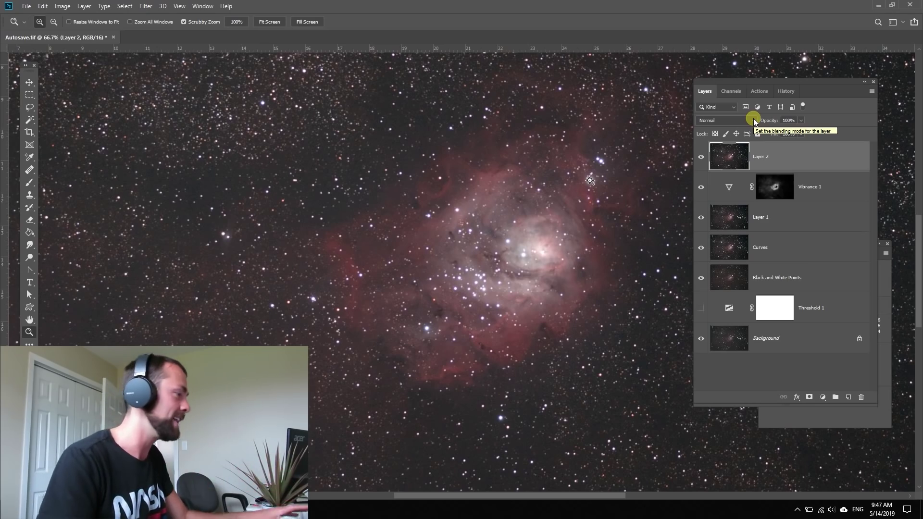
{"action": "left_click", "coordinate": [591, 245]}
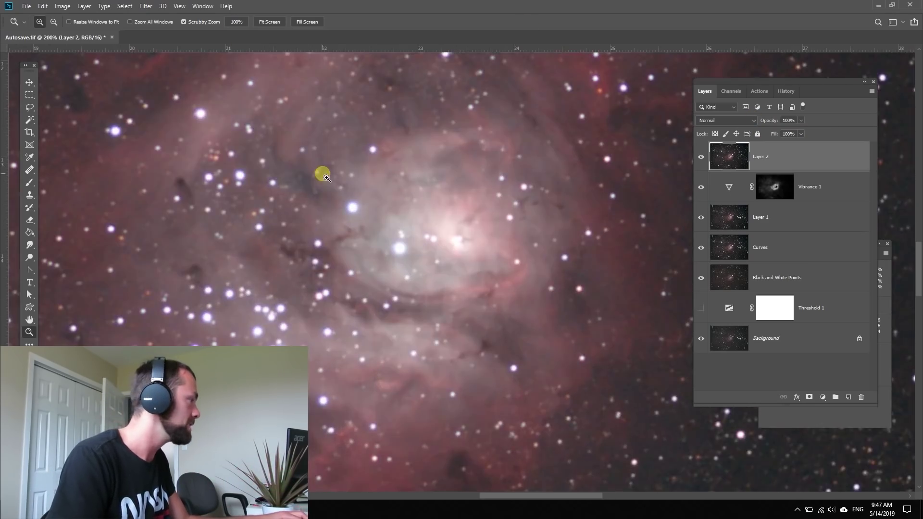
{"action": "left_click", "coordinate": [321, 173], "text": "alt"}
Step: Select the nebula's bright core with Color Range Highlights, fuzziness 51 and range 101
{"action": "left_click", "coordinate": [125, 6]}
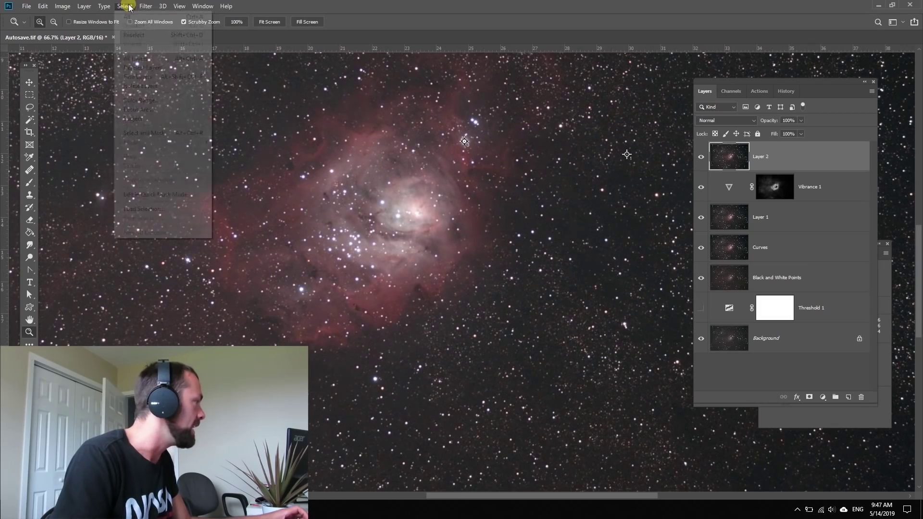
{"action": "left_click", "coordinate": [161, 100]}
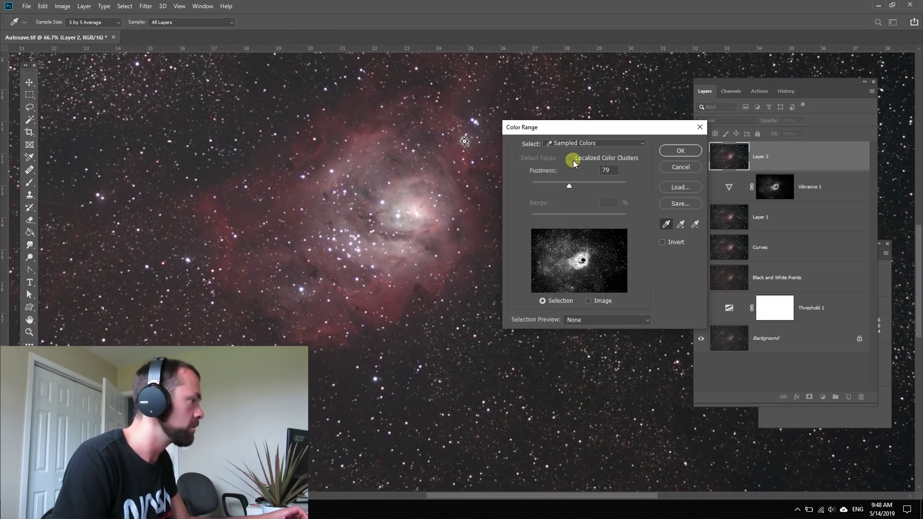
{"action": "left_click", "coordinate": [593, 142]}
{"action": "left_click", "coordinate": [596, 234]}
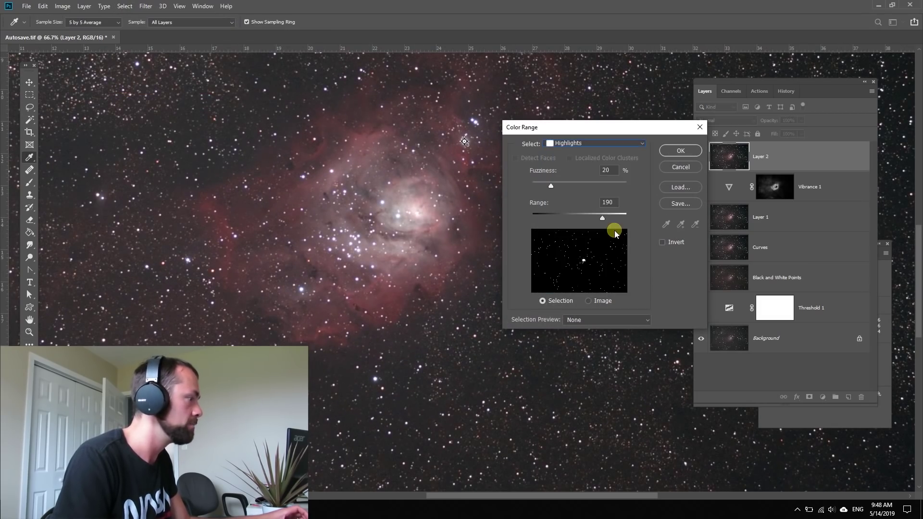
{"action": "left_click_drag", "start_coordinate": [585, 124], "coordinate": [604, 124]}
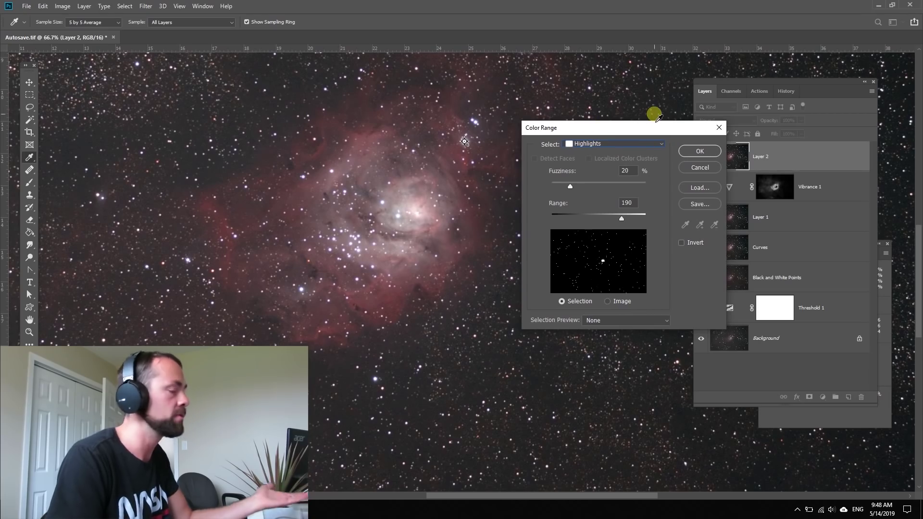
{"action": "left_click_drag", "start_coordinate": [570, 186], "coordinate": [614, 187]}
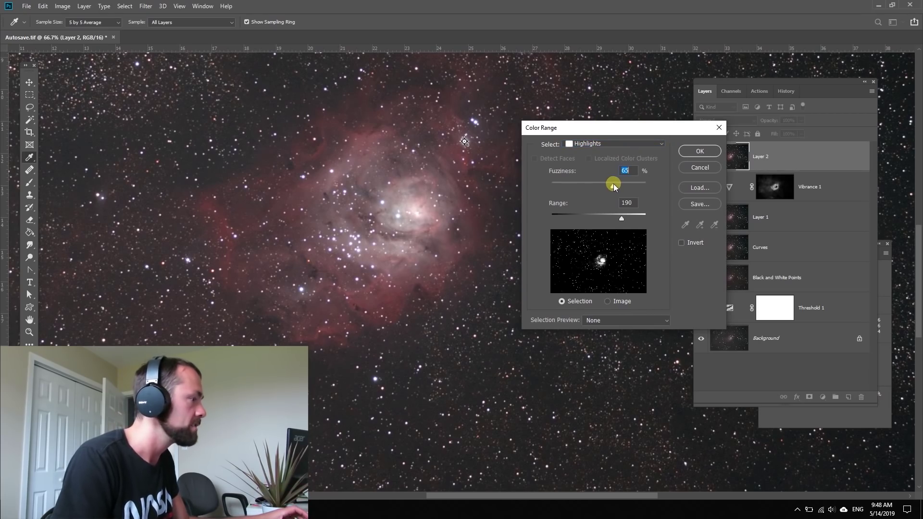
{"action": "mouse_move", "coordinate": [605, 218]}
{"action": "left_mouse_down"}
{"action": "mouse_move", "coordinate": [580, 215]}
{"action": "mouse_move", "coordinate": [590, 217]}
{"action": "left_mouse_up"}
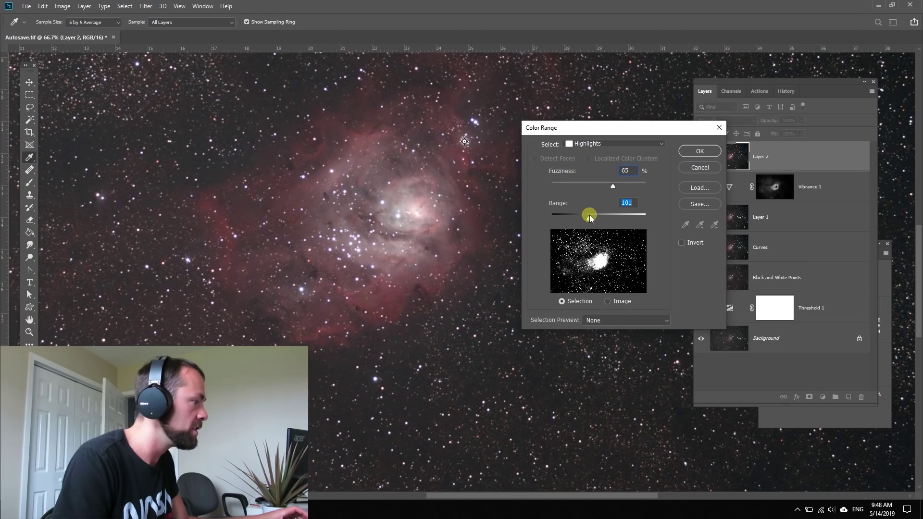
{"action": "left_click_drag", "start_coordinate": [613, 186], "coordinate": [600, 185]}
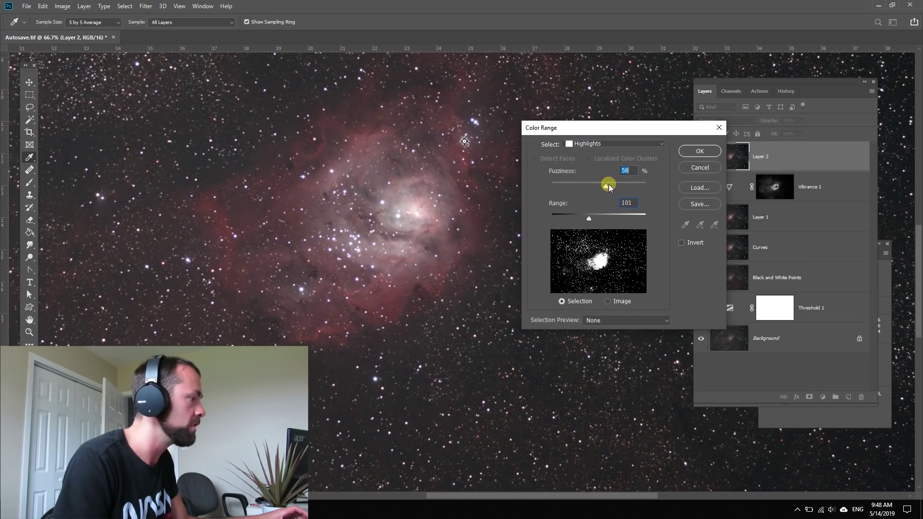
{"action": "left_click", "coordinate": [700, 150]}
{"action": "key", "text": "z"}
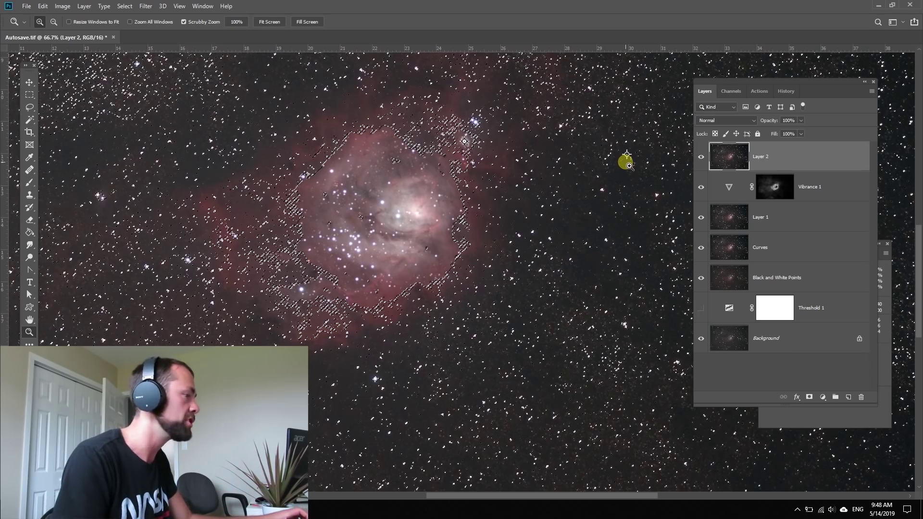
Step: Refine the nebula-core selection in Select and Mask with Feather 21.2 px and Radius 1 px
{"action": "left_click", "coordinate": [126, 6]}
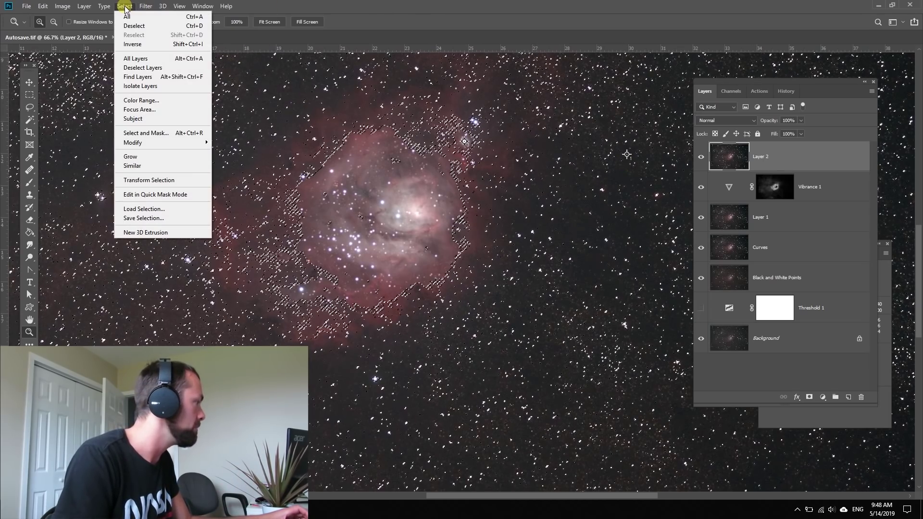
{"action": "left_click", "coordinate": [166, 134]}
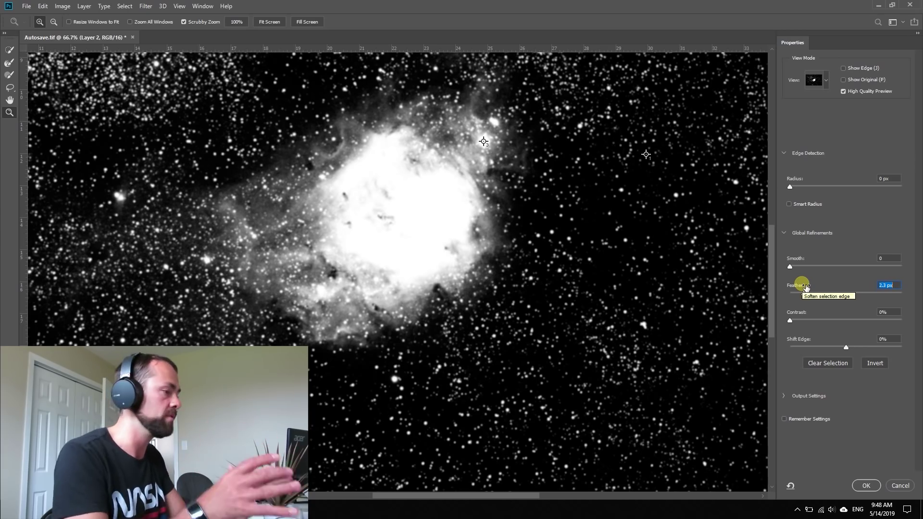
{"action": "left_click_drag", "start_coordinate": [808, 287], "coordinate": [830, 292]}
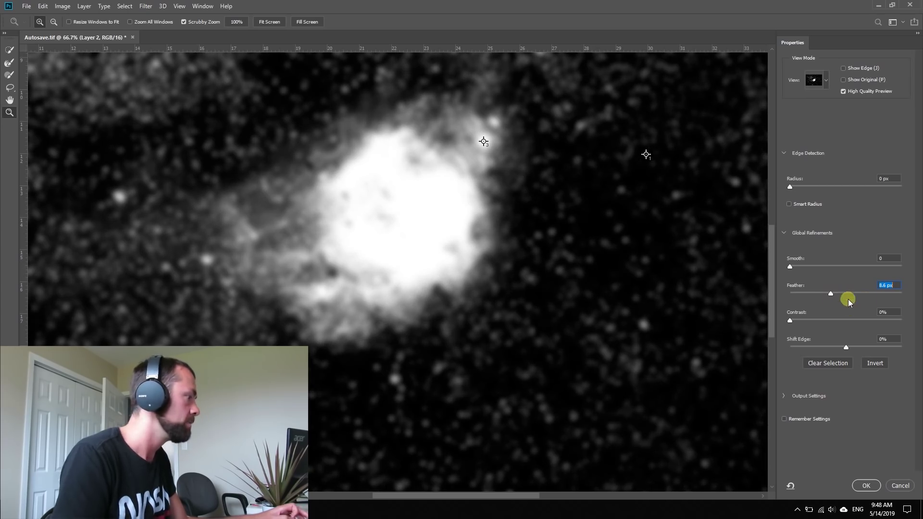
{"action": "left_click", "coordinate": [836, 291]}
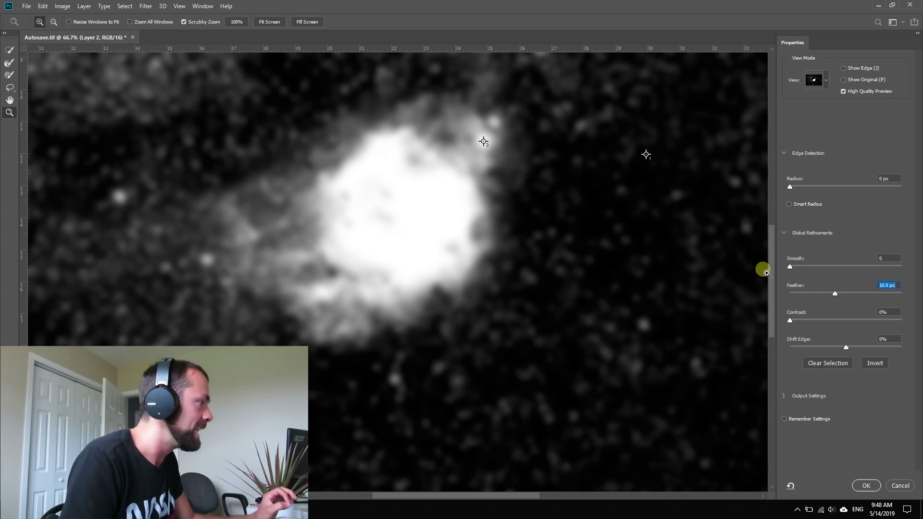
{"action": "left_click", "coordinate": [797, 186]}
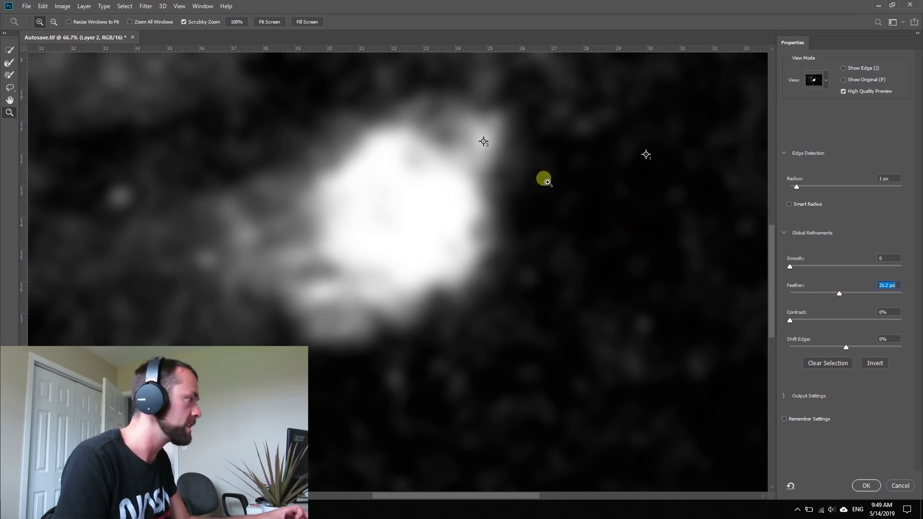
Step: Apply the refined selection and paste the feathered core in place as new Layer 3
{"action": "left_click", "coordinate": [855, 484]}
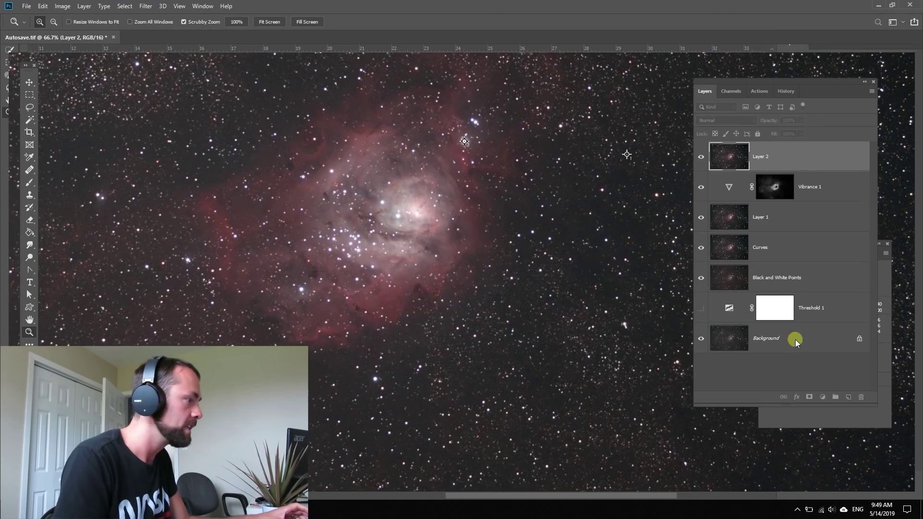
{"action": "left_click", "coordinate": [598, 219]}
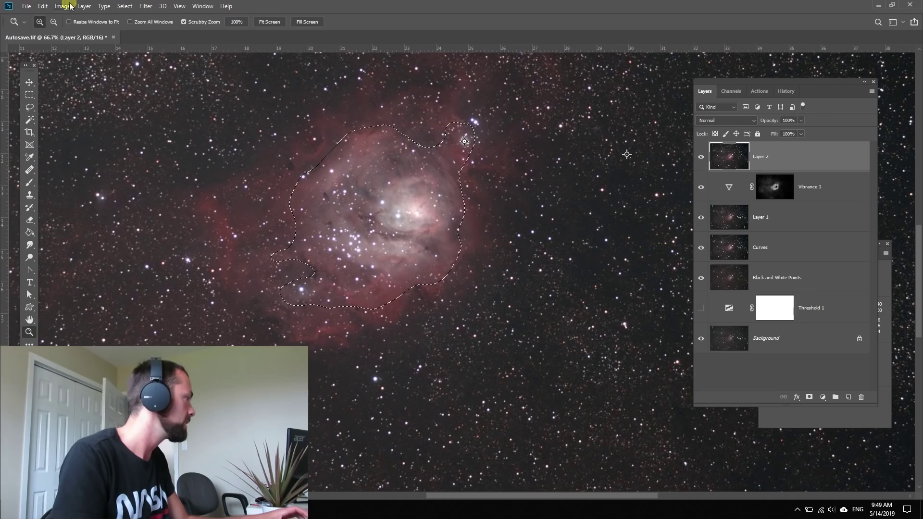
{"action": "left_click", "coordinate": [40, 8]}
{"action": "mouse_move", "coordinate": [97, 101]}
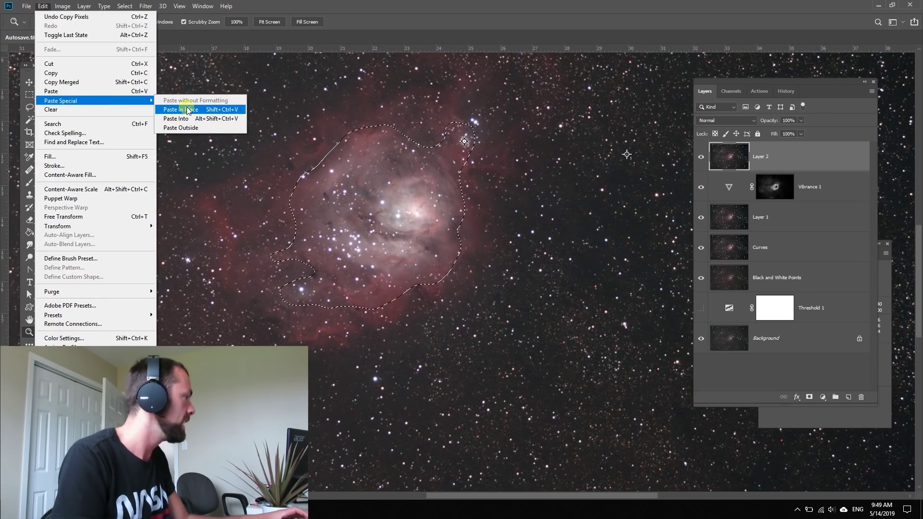
{"action": "left_click", "coordinate": [203, 114]}
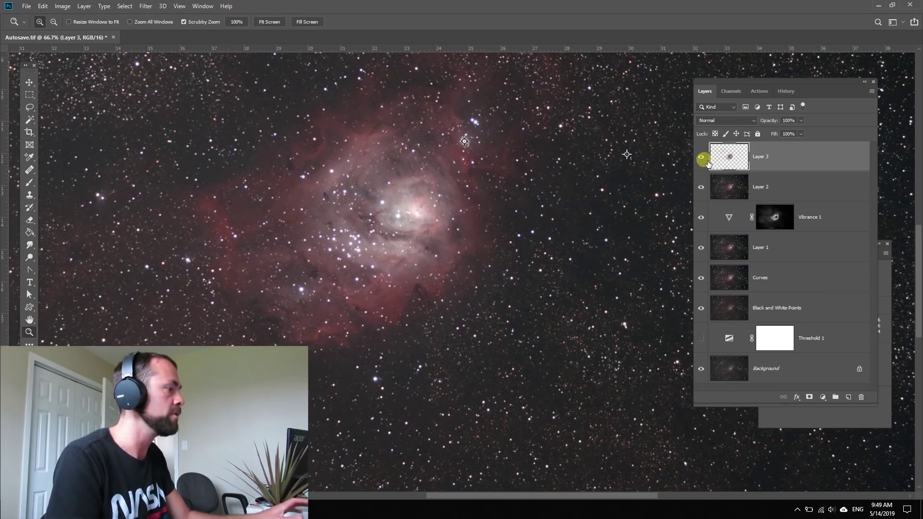
Step: Drag Layer 3 with the Move tool to confirm it is separate, then select Layer 2
{"action": "left_click", "coordinate": [30, 81]}
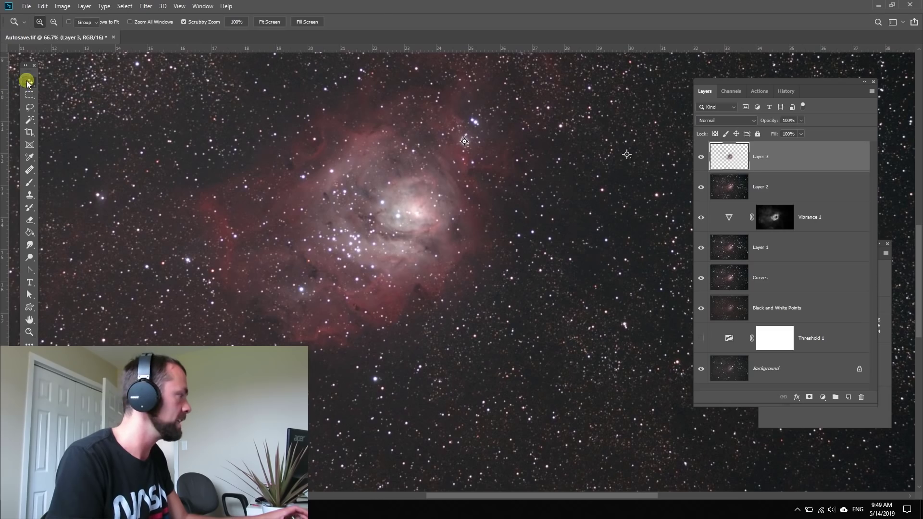
{"action": "left_click_drag", "start_coordinate": [354, 172], "coordinate": [429, 221]}
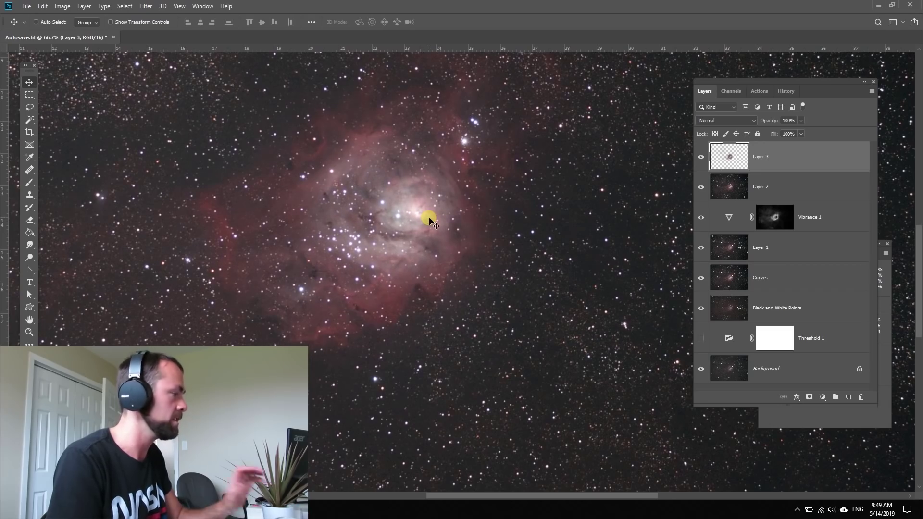
{"action": "left_click", "coordinate": [783, 188]}
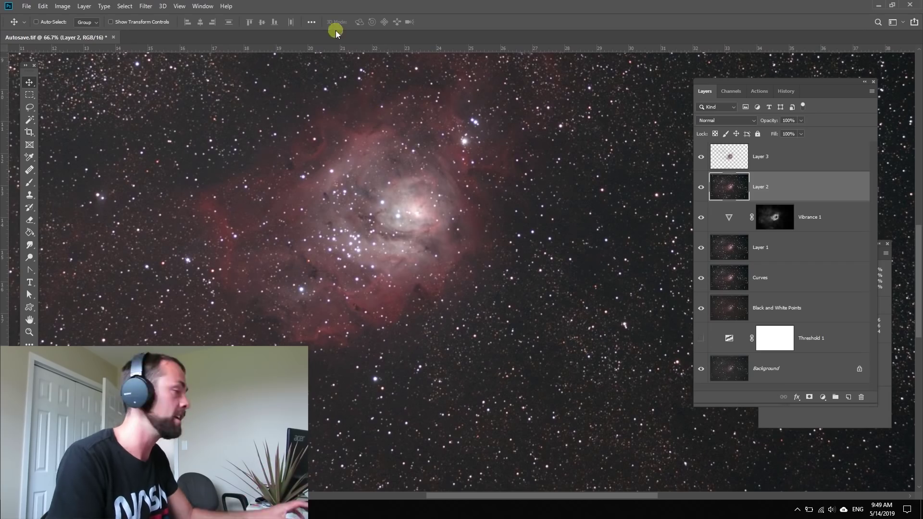
Step: Open the Camera Raw Filter on Layer 2 from the Filter menu
{"action": "left_click", "coordinate": [146, 7]}
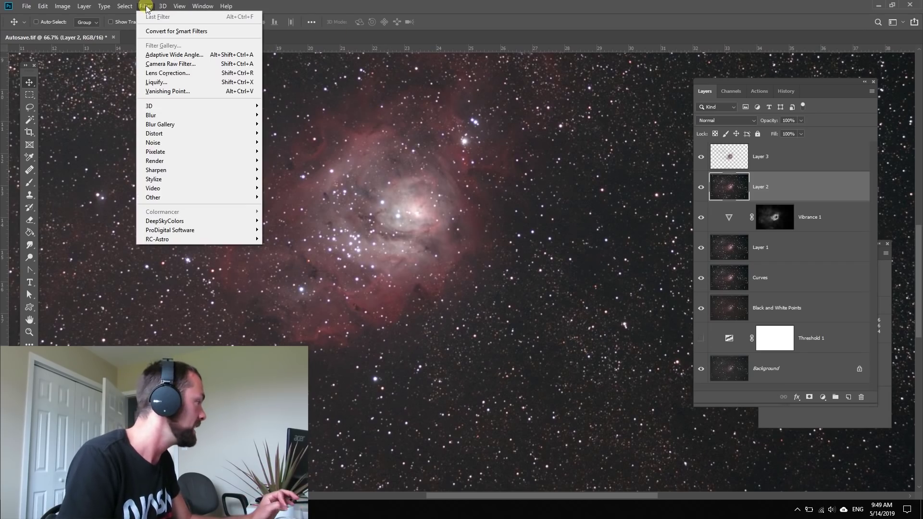
{"action": "left_click", "coordinate": [183, 67]}
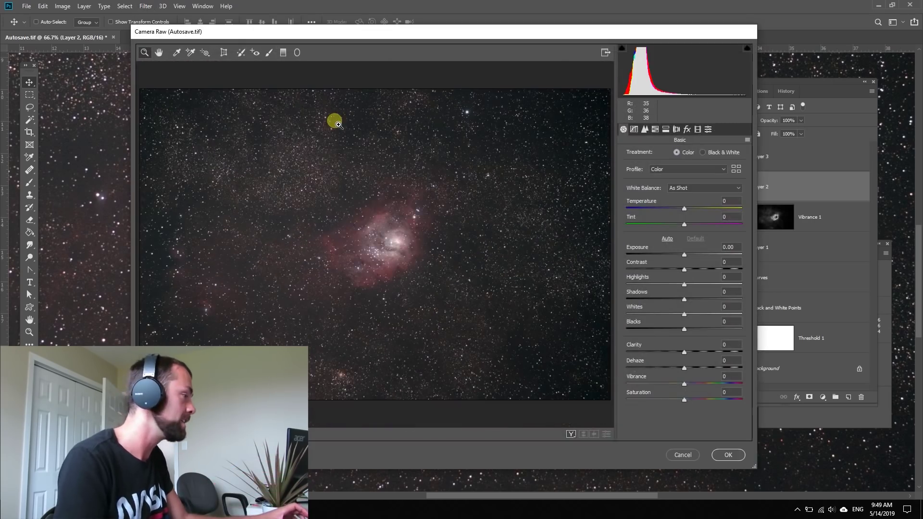
Step: Zoom the Camera Raw preview in three times and pan to the red nebula's starry edge
{"action": "left_click", "coordinate": [367, 241]}
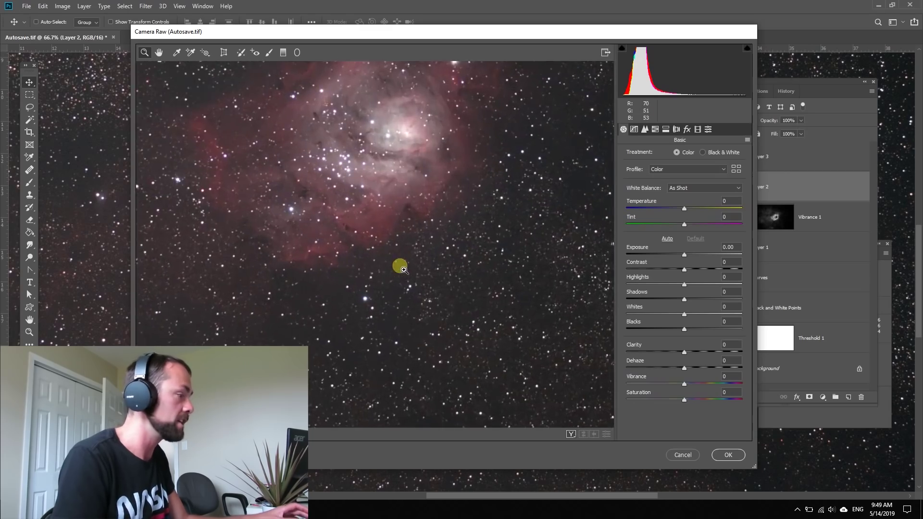
{"action": "left_click", "coordinate": [400, 267]}
{"action": "left_click", "coordinate": [356, 269]}
{"action": "left_click_drag", "start_coordinate": [383, 332], "coordinate": [429, 191]}
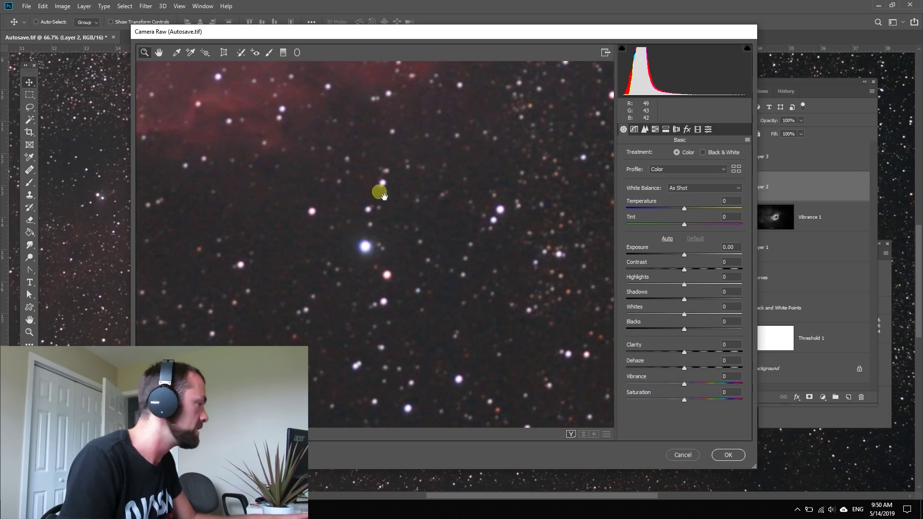
{"action": "left_click_drag", "start_coordinate": [379, 191], "coordinate": [433, 282]}
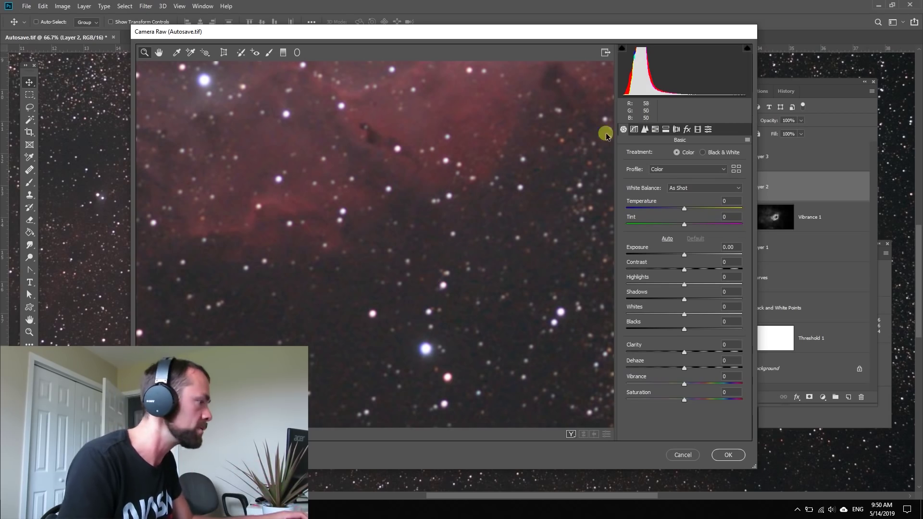
Step: On the Detail tab, set Luminance noise reduction to 35, comparing it against 0
{"action": "left_click", "coordinate": [646, 129]}
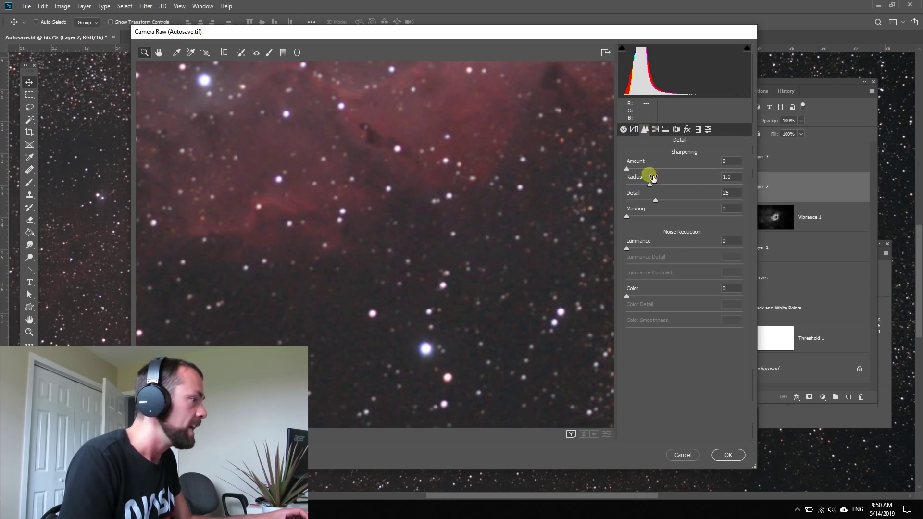
{"action": "left_click", "coordinate": [656, 249]}
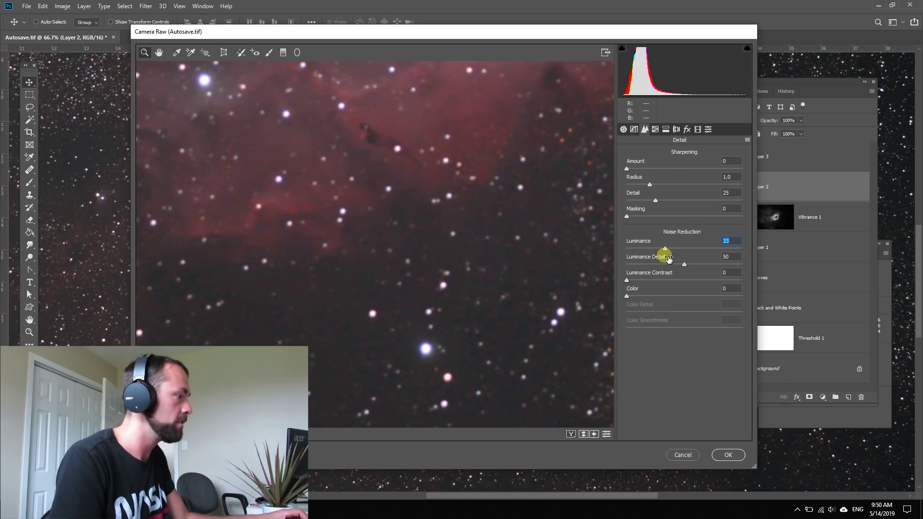
{"action": "left_click_drag", "start_coordinate": [664, 249], "coordinate": [578, 250]}
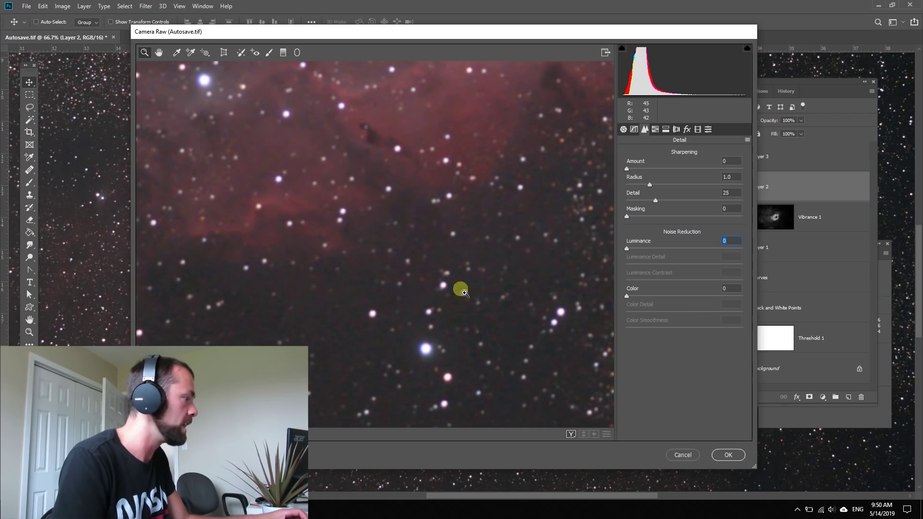
{"action": "left_click", "coordinate": [668, 249]}
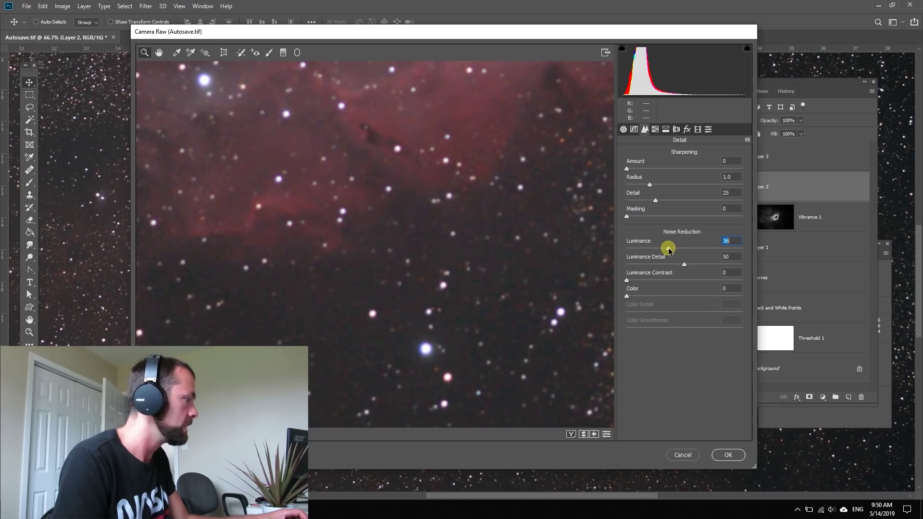
{"action": "mouse_move", "coordinate": [668, 248]}
{"action": "left_mouse_down"}
{"action": "mouse_move", "coordinate": [624, 250]}
{"action": "mouse_move", "coordinate": [661, 246]}
{"action": "left_mouse_up"}
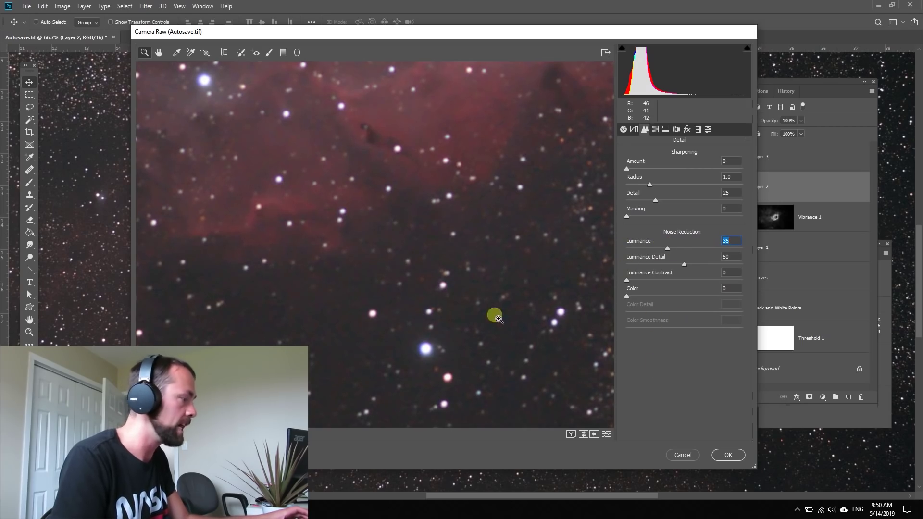
{"action": "left_click", "coordinate": [342, 346]}
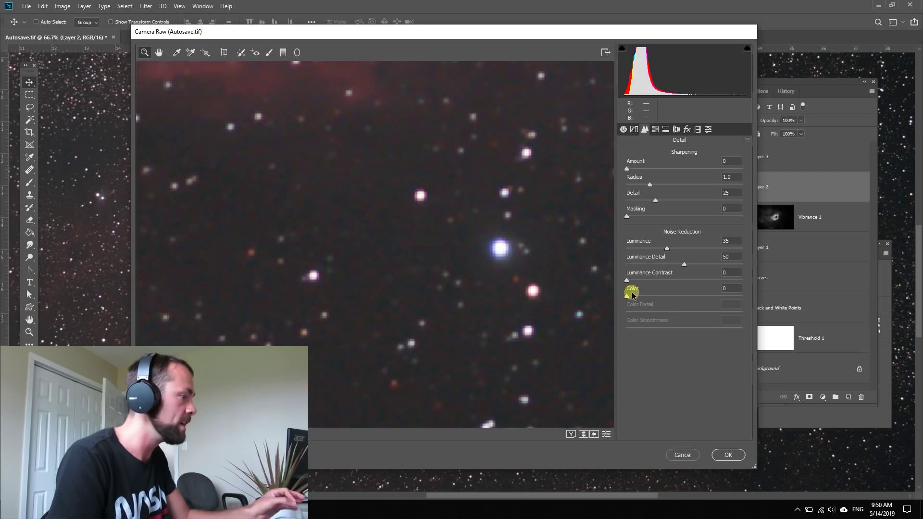
Step: Set Color noise reduction to 7, compare against 0, and view a star-cluster region
{"action": "left_click_drag", "start_coordinate": [633, 297], "coordinate": [636, 297]}
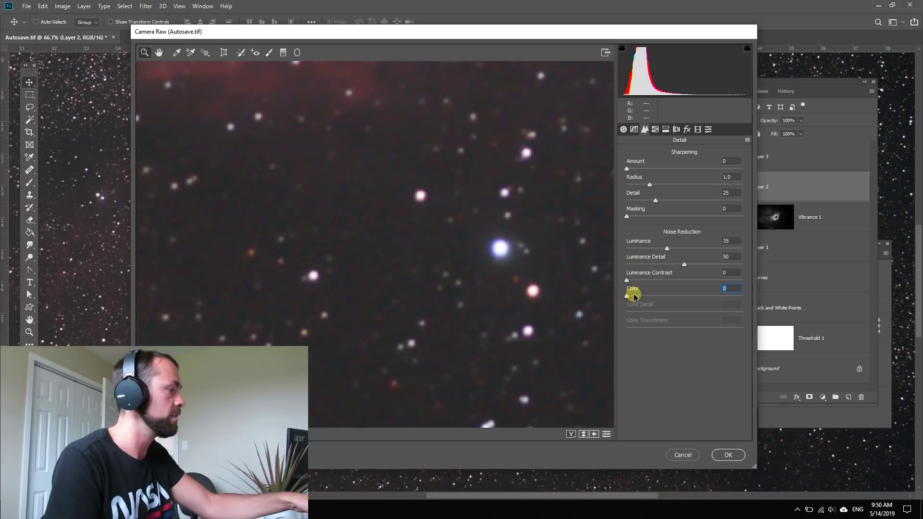
{"action": "left_click", "coordinate": [634, 294]}
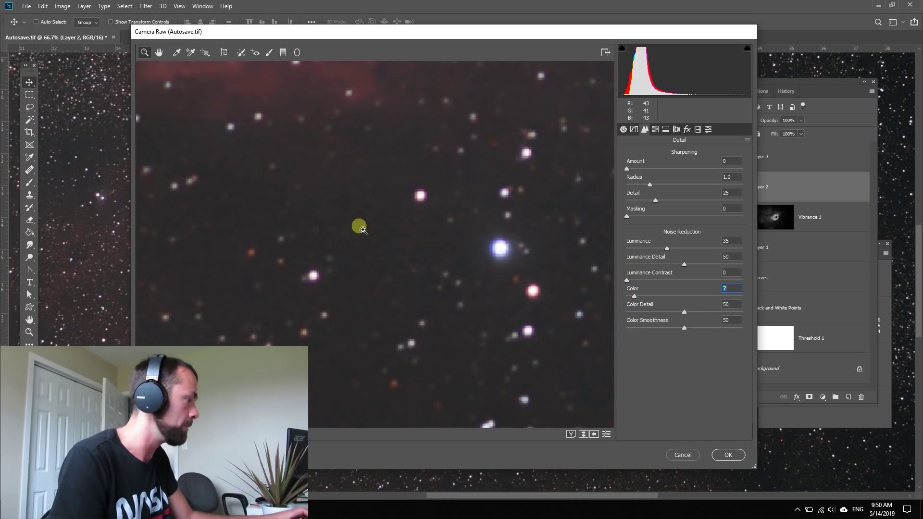
{"action": "left_click_drag", "start_coordinate": [633, 298], "coordinate": [624, 298]}
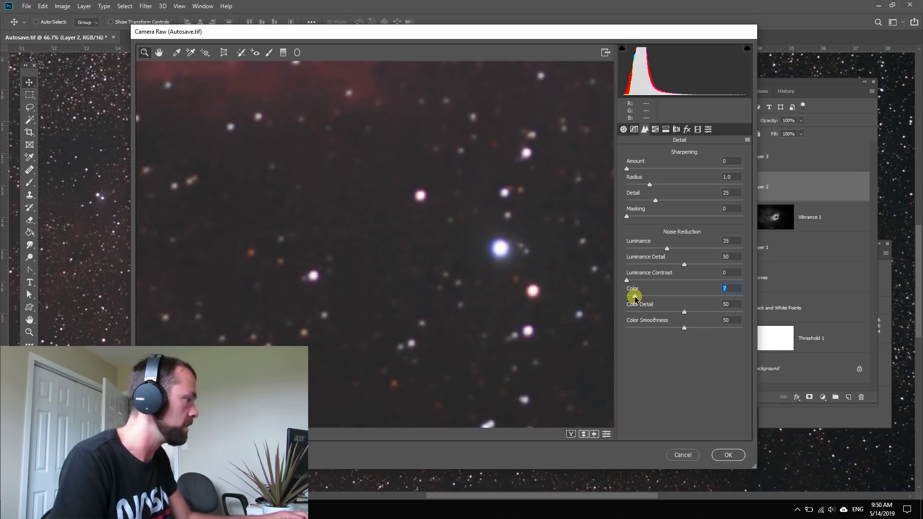
{"action": "left_click", "coordinate": [473, 241], "text": "alt"}
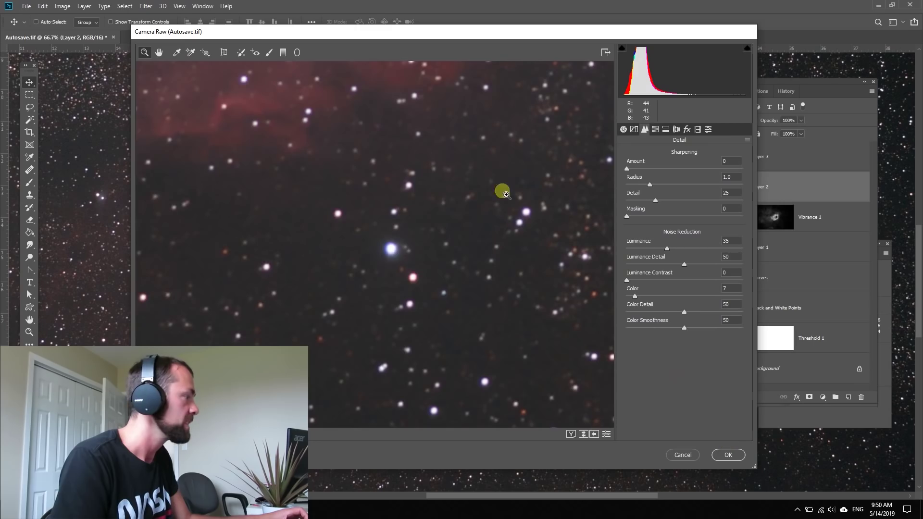
{"action": "left_click_drag", "start_coordinate": [340, 121], "coordinate": [422, 304]}
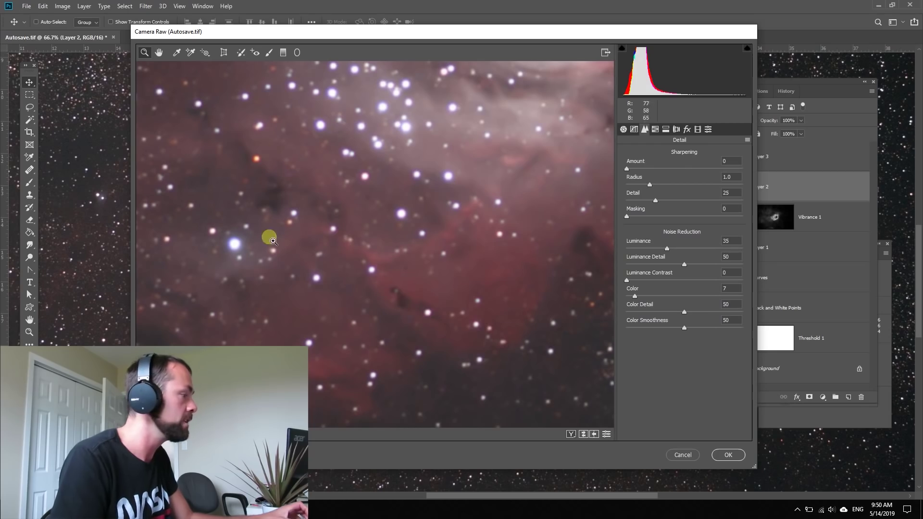
Step: Apply the Camera Raw noise reduction and zoom the canvas to 200% on the nebula
{"action": "left_click", "coordinate": [736, 455]}
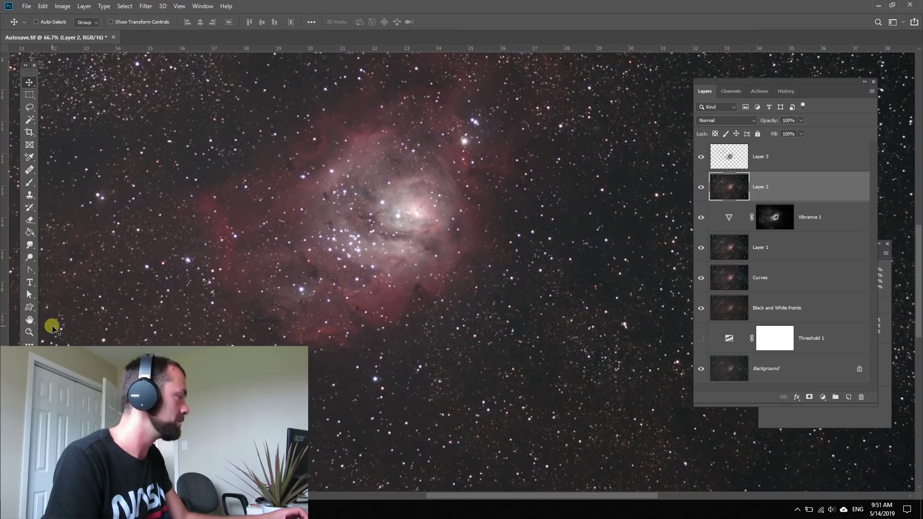
{"action": "left_click", "coordinate": [29, 331]}
{"action": "left_click", "coordinate": [341, 350]}
{"action": "left_click", "coordinate": [375, 358]}
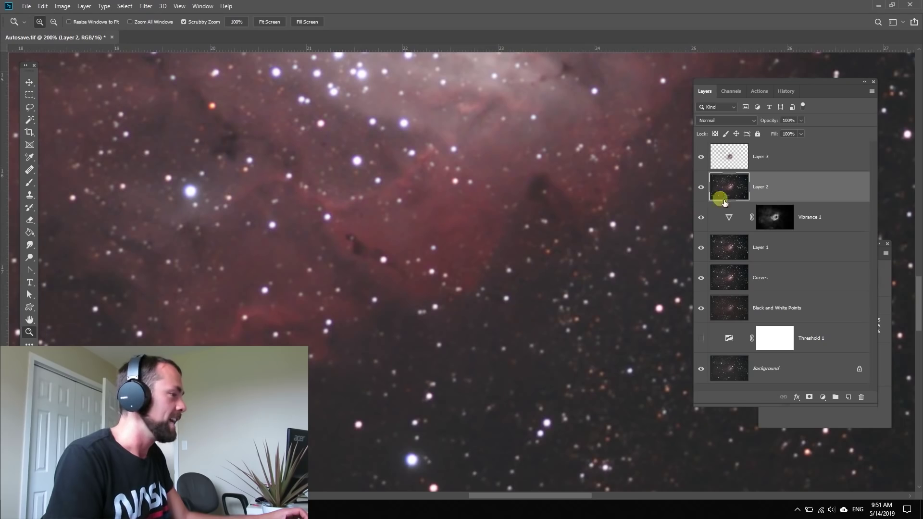
Step: Toggle Layer 2's visibility off and on to compare, then zoom back out
{"action": "left_click", "coordinate": [701, 187]}
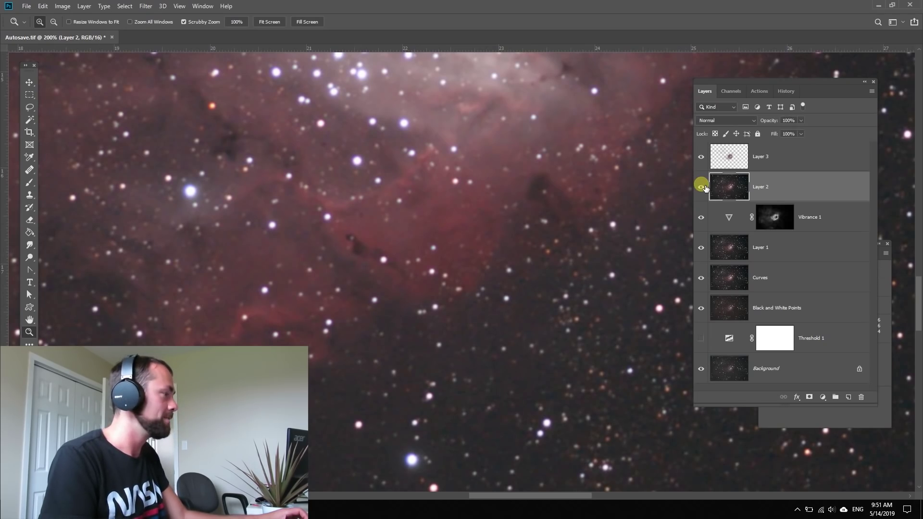
{"action": "left_click", "coordinate": [701, 187]}
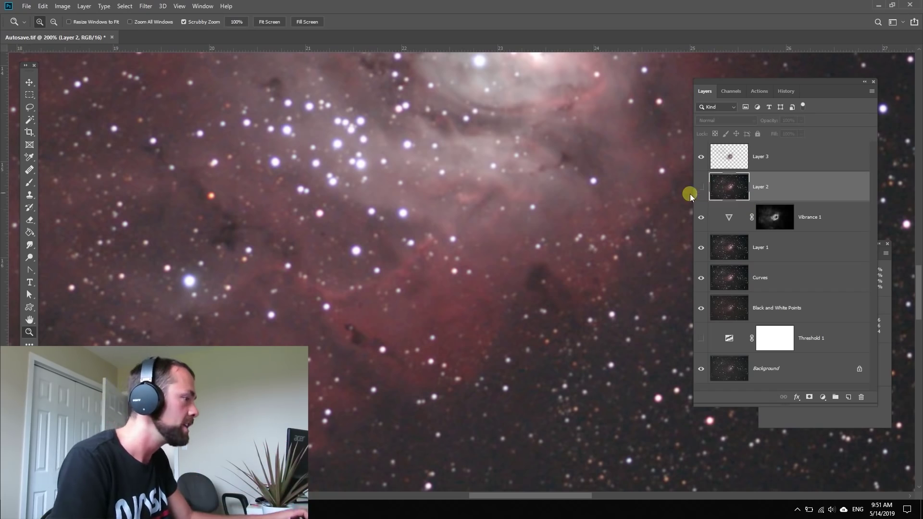
{"action": "left_click", "coordinate": [702, 187]}
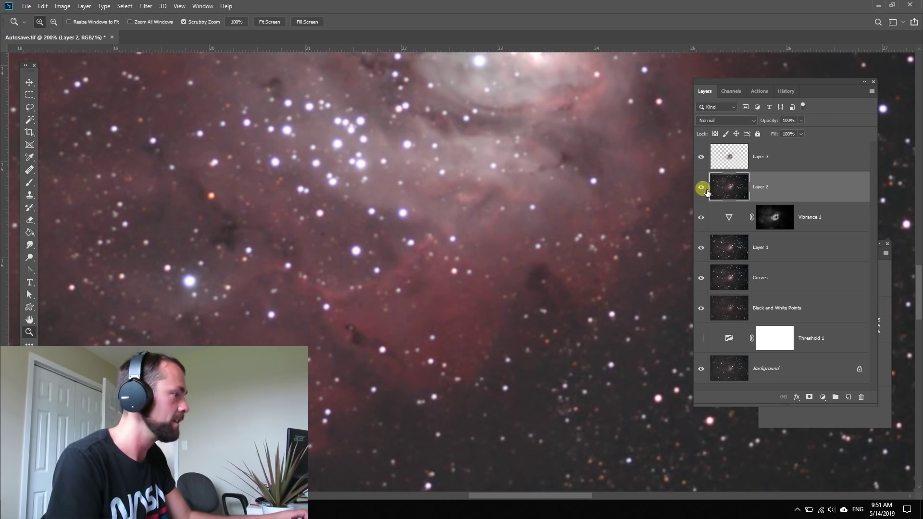
{"action": "left_click", "coordinate": [529, 280], "text": "alt"}
{"action": "left_click", "coordinate": [578, 302], "text": "alt"}
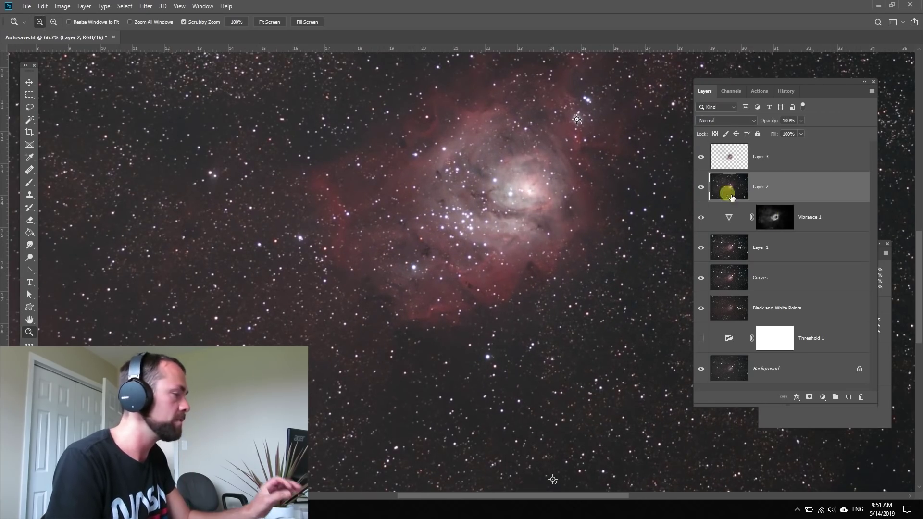
Step: Lower Layer 2's opacity to 66% and zoom out to 33.3%
{"action": "left_click", "coordinate": [802, 120]}
{"action": "left_click", "coordinate": [767, 120]}
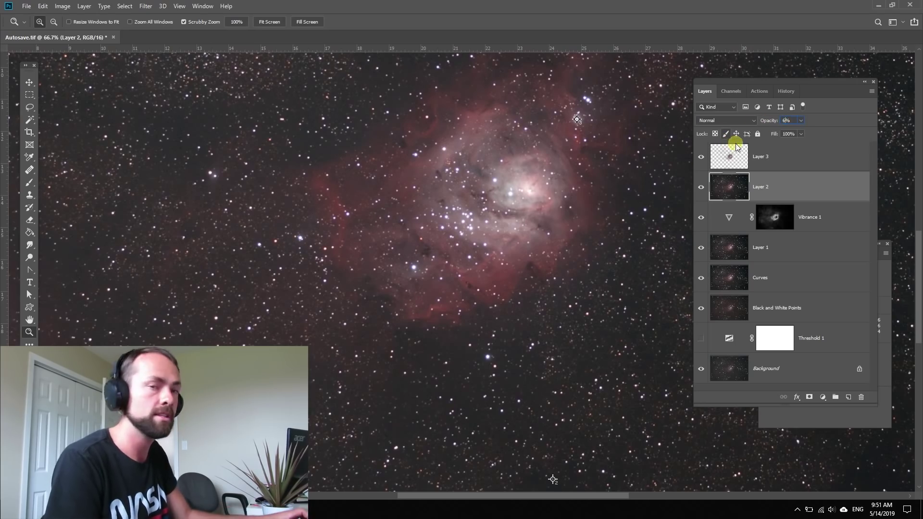
{"action": "left_click", "coordinate": [552, 326], "text": "alt"}
{"action": "left_click", "coordinate": [584, 305], "text": "alt"}
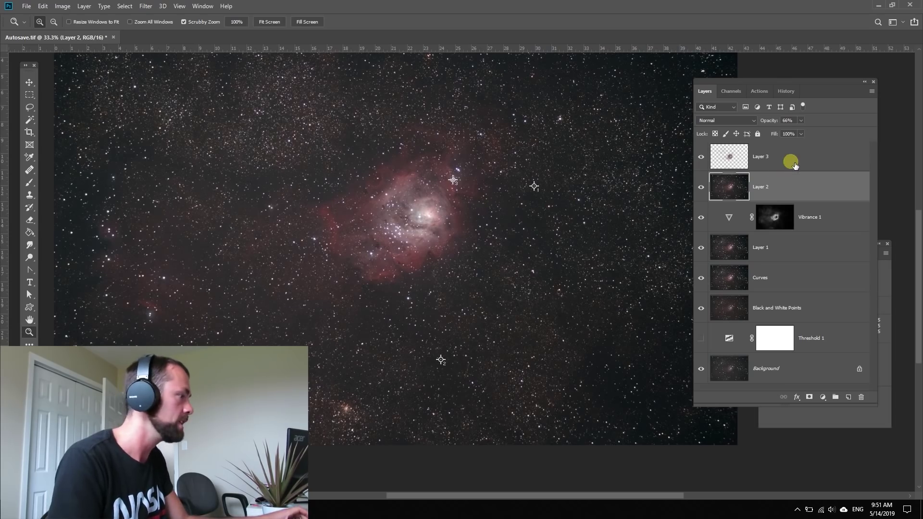
{"action": "left_click", "coordinate": [787, 162]}
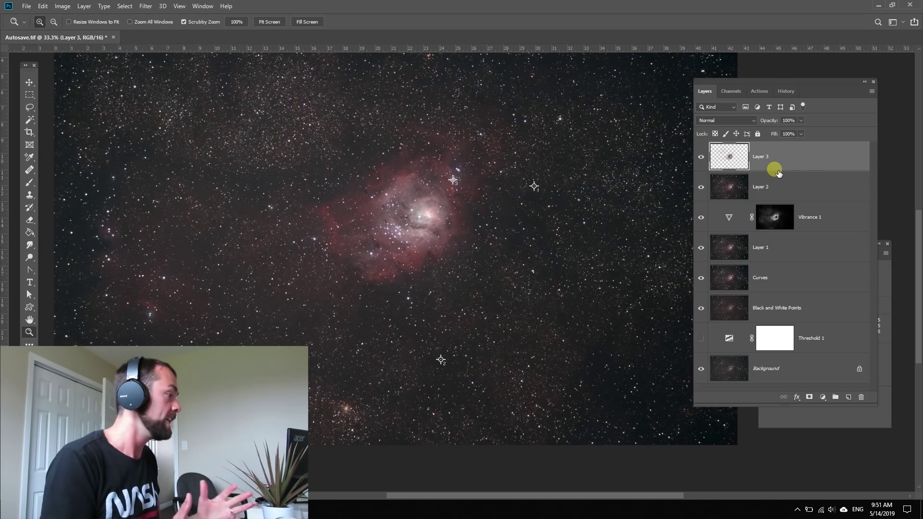